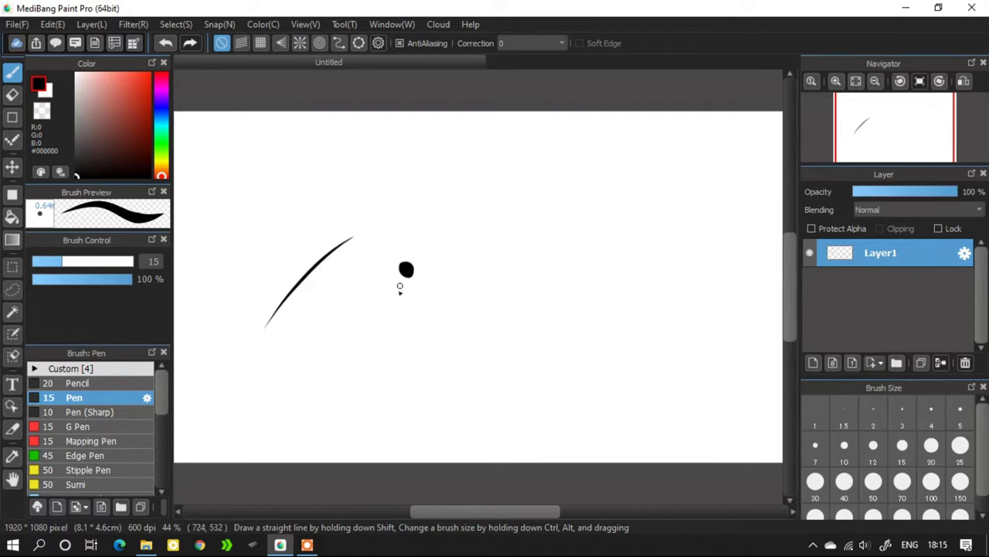
Step: Compare the brush settings of Pen and Pen (Sharp), closing both without changes
left_click(148, 398)
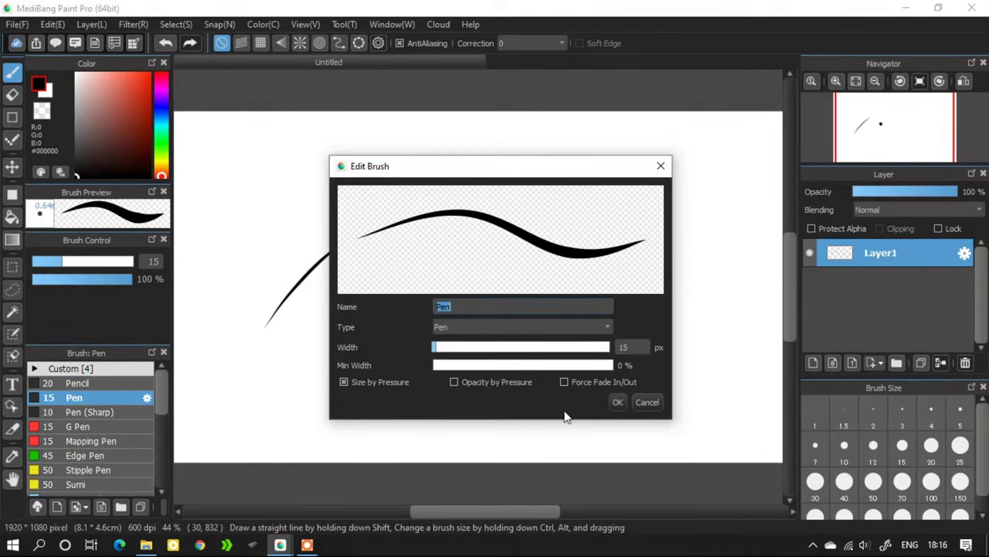
left_click(647, 402)
left_click(147, 413)
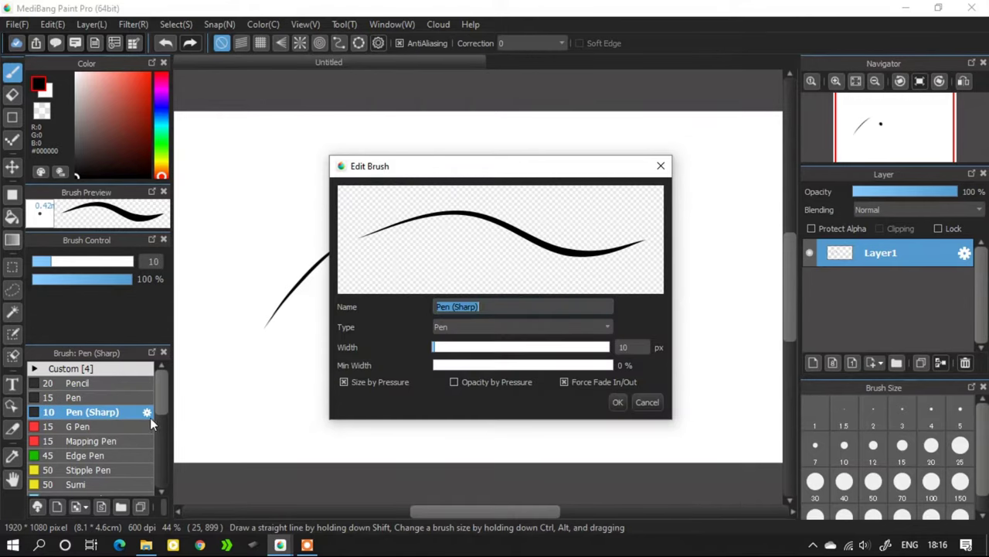
left_click(647, 402)
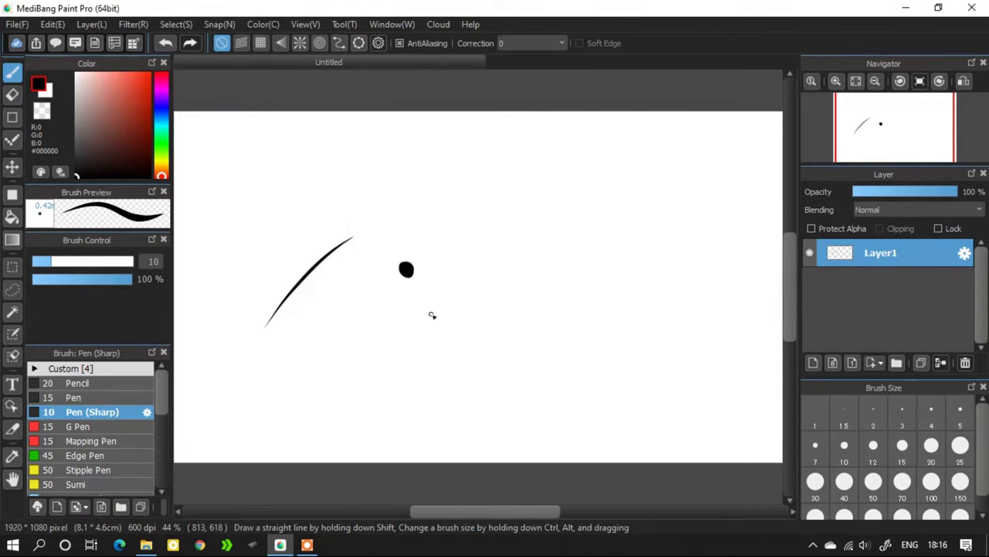
Step: Clear the layer and draw a curved, bare stem with forked side twigs using Pen (Sharp) at 15 px
key("Delete")
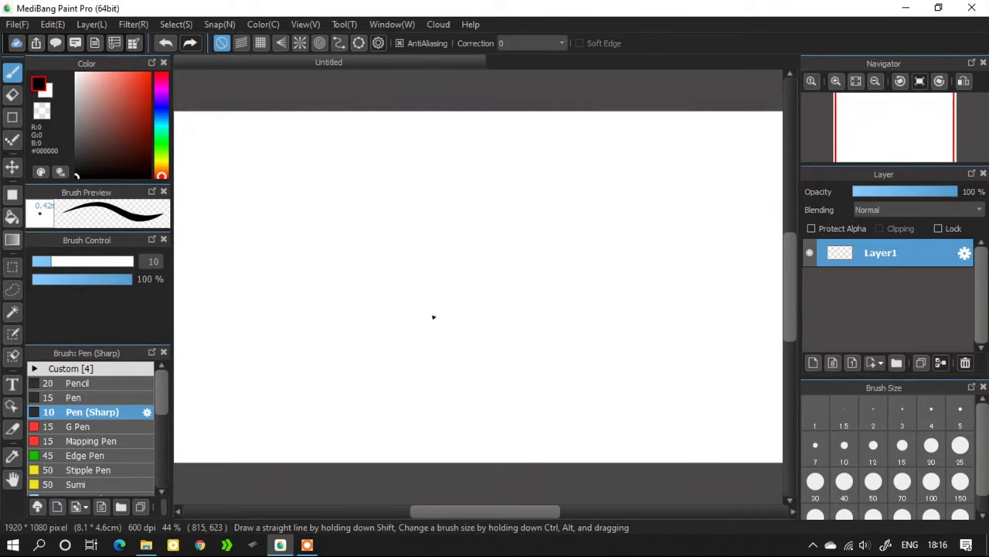
left_click(902, 456)
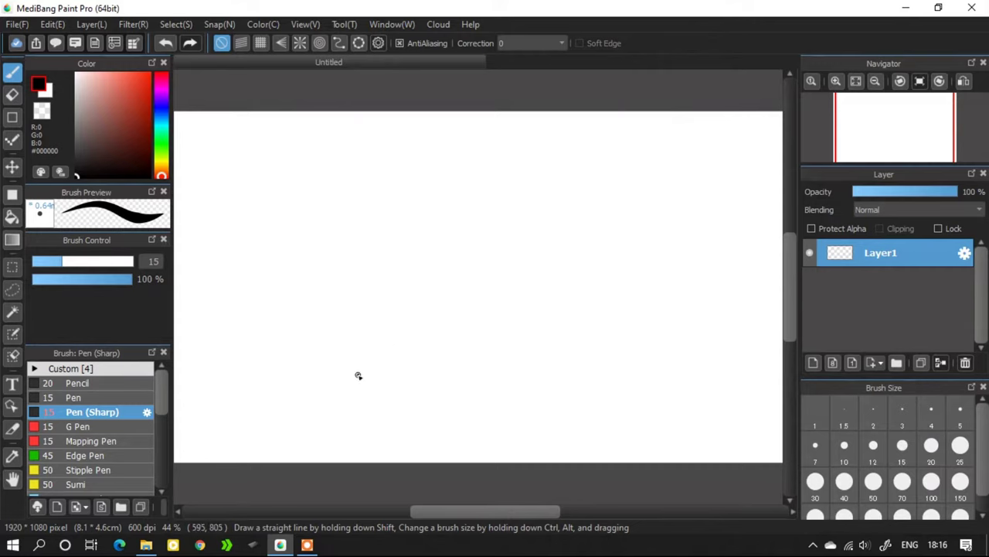
left_click_drag(358, 375, 534, 211)
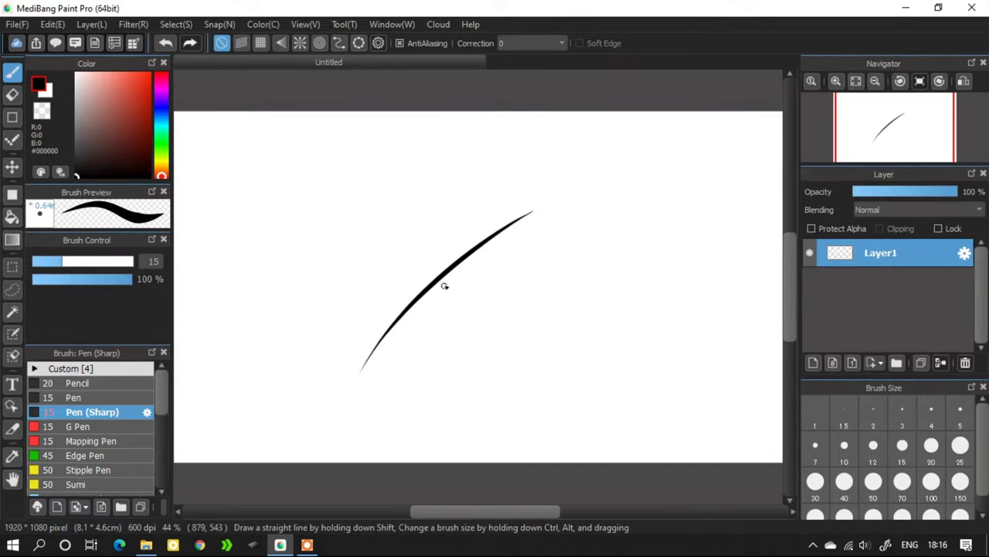
mouse_move(438, 281)
left_mouse_down()
mouse_move(488, 202)
mouse_move(535, 229)
left_mouse_up()
left_click_drag(487, 308, 503, 307)
left_click_drag(462, 311, 483, 322)
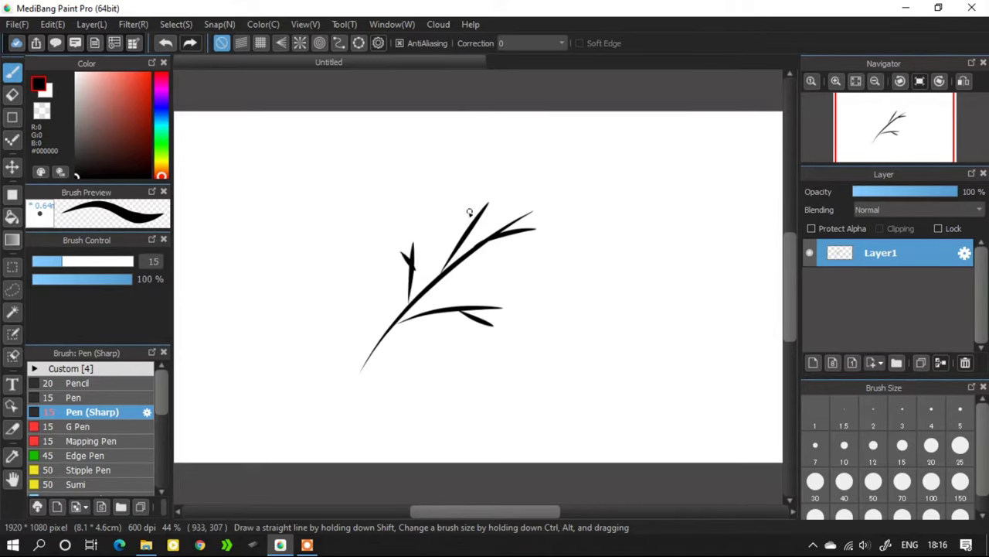
left_click(117, 396)
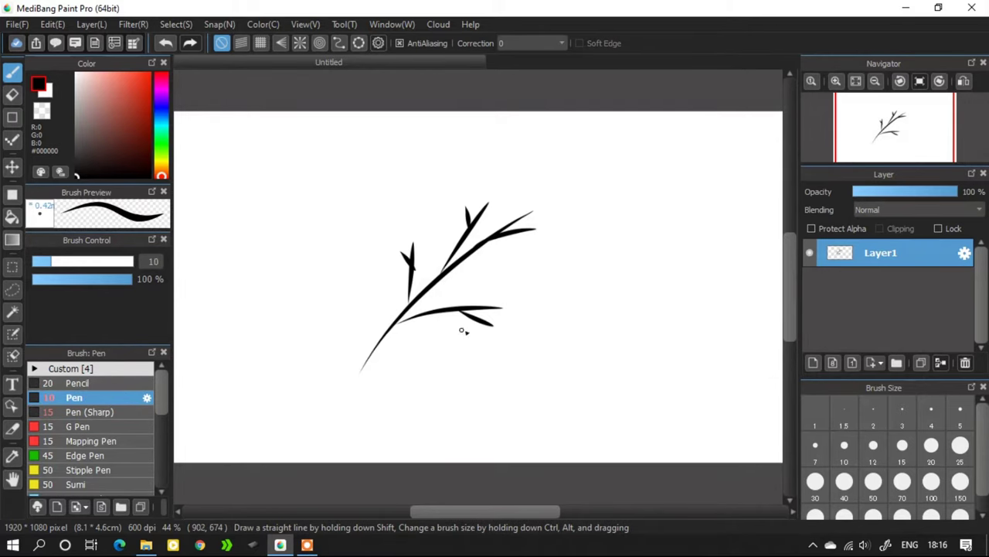
scroll(489, 331, "up", 3)
left_click(121, 416)
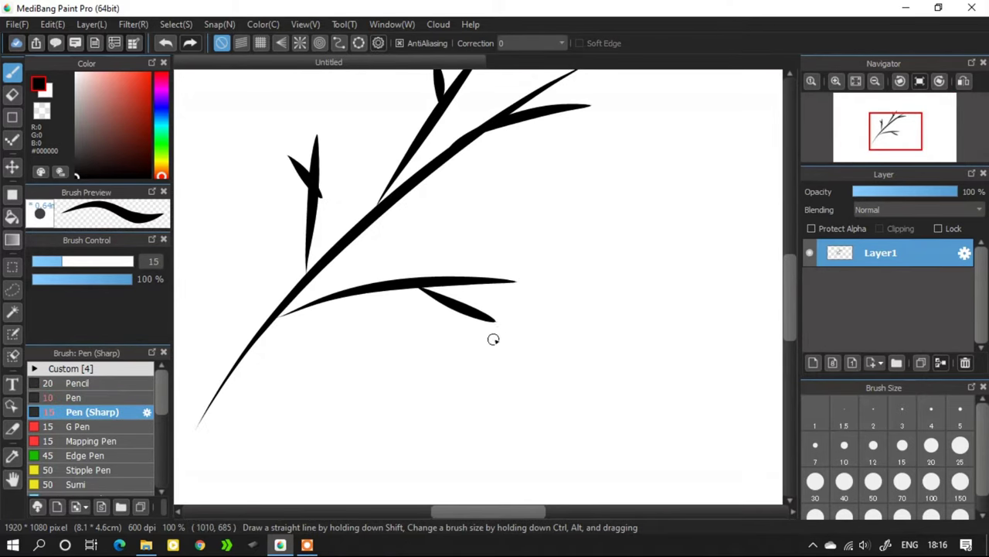
scroll(496, 341, "down", 2)
left_click(96, 397)
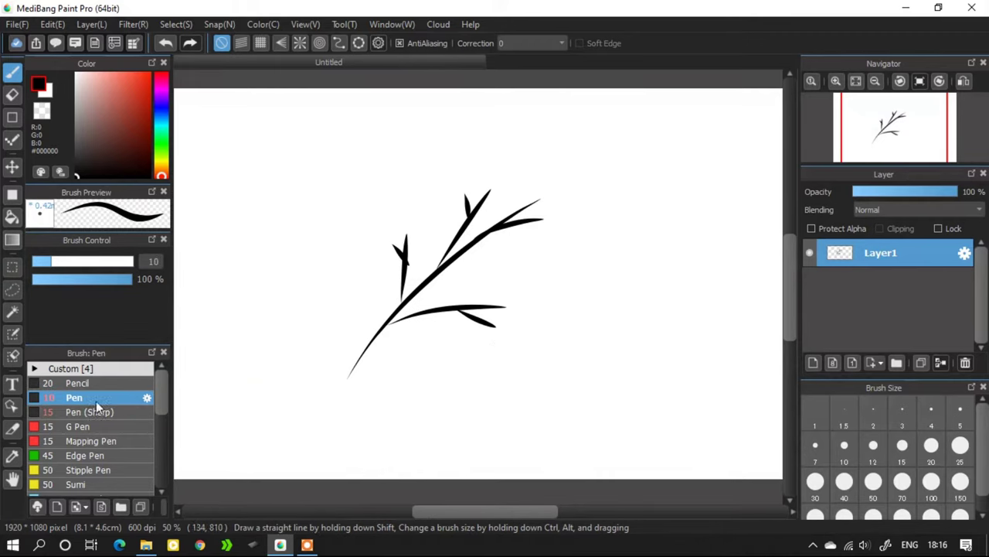
left_click(116, 412)
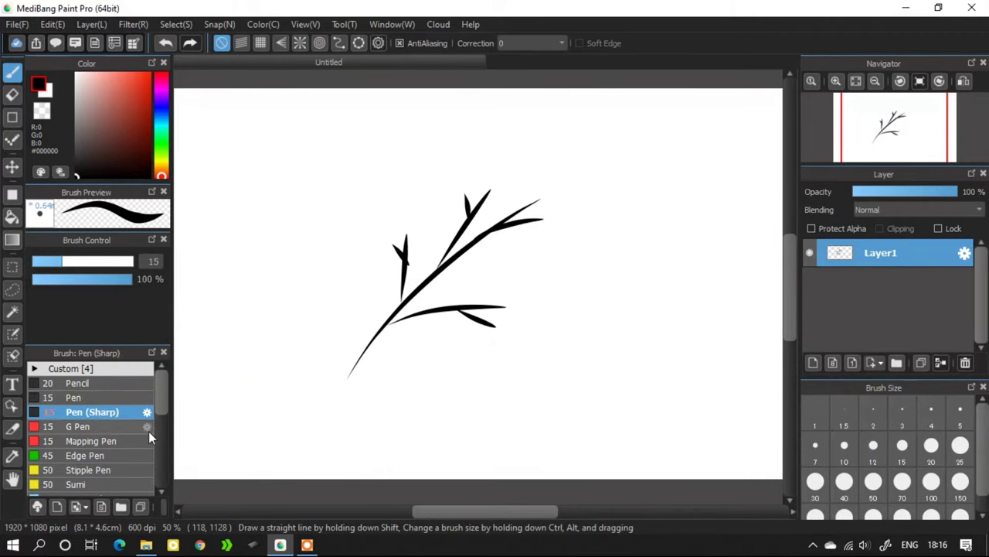
Step: Set Pen (Sharp) to 10 px and outline the two leaves at the tips of the lower side branch
scroll(531, 331, "up", 3)
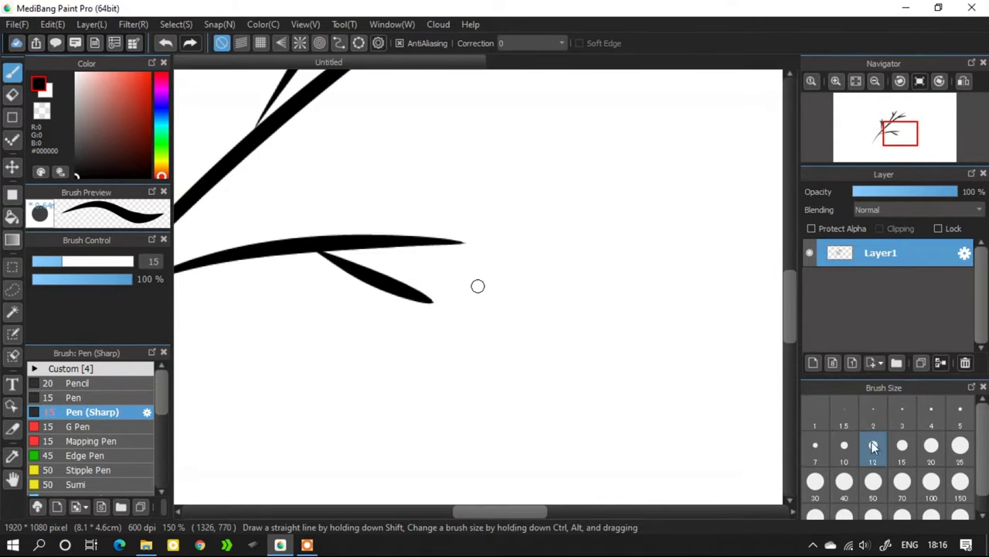
left_click(845, 448)
left_click_drag(411, 323, 531, 352)
mouse_move(411, 287)
left_mouse_down()
mouse_move(557, 315)
mouse_move(511, 357)
left_mouse_up()
scroll(445, 302, "down", 3)
scroll(460, 293, "up", 3)
mouse_move(401, 294)
left_mouse_down()
mouse_move(519, 242)
mouse_move(425, 313)
mouse_move(408, 296)
left_mouse_up()
Step: Outline leaves on the upper-right stem tips and on the forked upper twig
scroll(456, 232, "down", 4)
scroll(460, 225, "up", 2)
left_click_drag(471, 191, 530, 131)
mouse_move(530, 131)
left_mouse_down()
mouse_move(469, 194)
mouse_move(493, 211)
left_mouse_up()
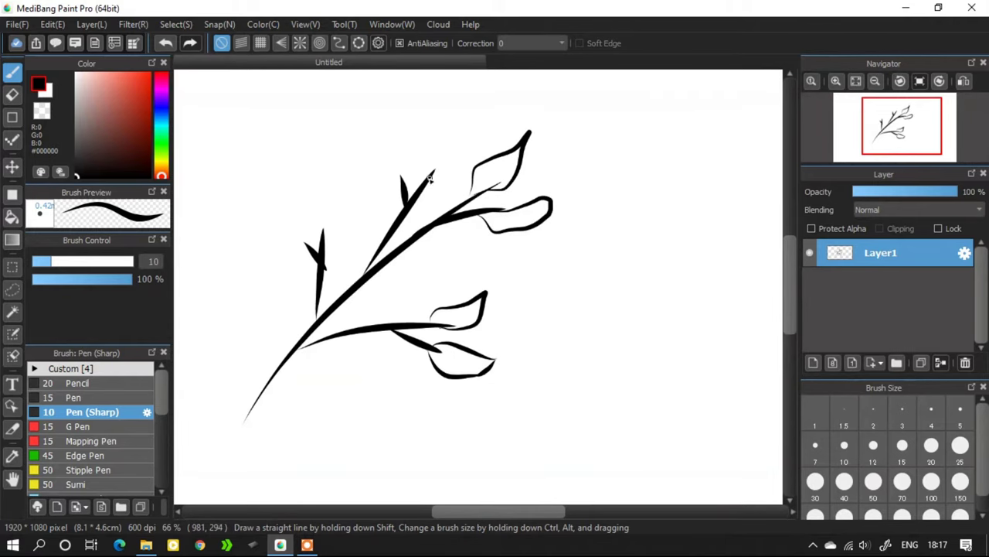
left_click_drag(419, 178, 452, 121)
left_click_drag(452, 121, 426, 182)
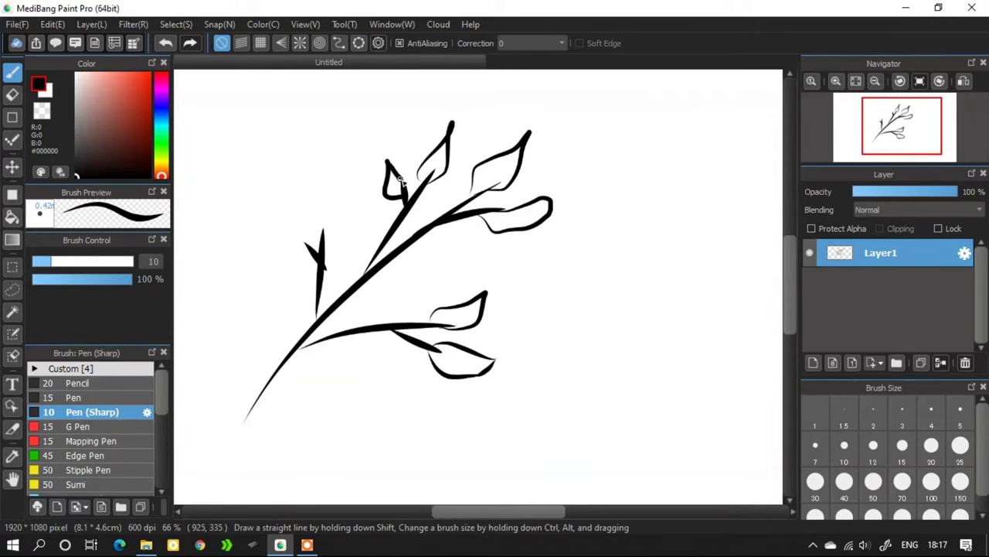
Step: Outline leaves on the forked left twig and add a small leafed twig on each side of the stem
scroll(392, 169, "down", 2)
scroll(369, 240, "up", 2)
mouse_move(359, 244)
left_mouse_down()
mouse_move(377, 185)
mouse_move(370, 236)
left_mouse_up()
scroll(408, 235, "down", 1)
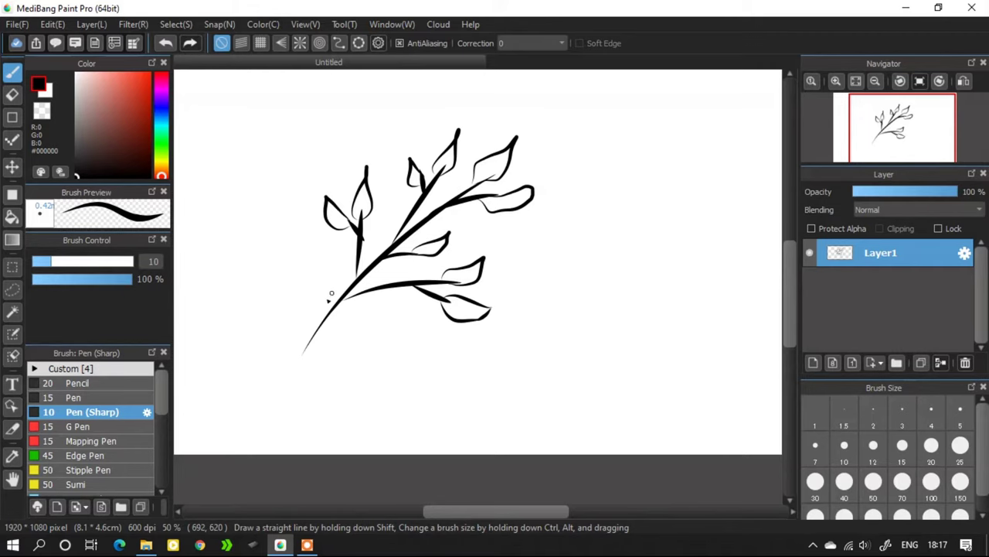
scroll(333, 242, "down", 1)
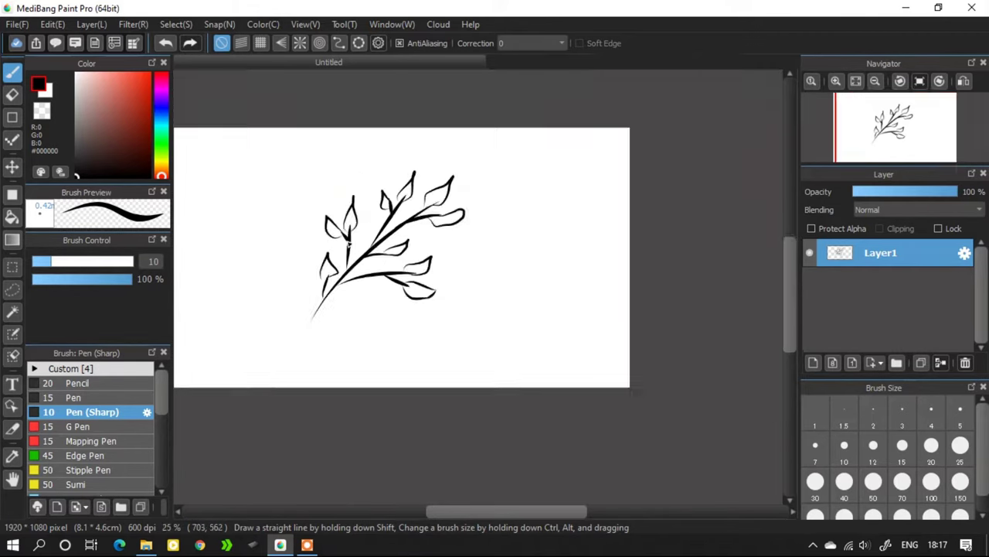
Step: Fill the leaves on the two forked upper-left twigs solid black using Pen at 15 px
scroll(337, 234, "up", 1)
left_click(127, 398)
scroll(331, 221, "up", 4)
mouse_move(296, 187)
left_mouse_down()
mouse_move(331, 252)
mouse_move(310, 249)
mouse_move(308, 203)
mouse_move(376, 280)
left_mouse_up()
mouse_move(439, 115)
left_mouse_down()
mouse_move(420, 162)
mouse_move(432, 216)
mouse_move(447, 147)
mouse_move(458, 230)
left_mouse_up()
scroll(416, 214, "down", 2)
scroll(505, 160, "up", 3)
mouse_move(505, 160)
left_mouse_down()
mouse_move(515, 184)
mouse_move(545, 146)
mouse_move(547, 185)
mouse_move(515, 189)
mouse_move(519, 176)
mouse_move(511, 199)
mouse_move(539, 191)
mouse_move(536, 201)
mouse_move(518, 187)
mouse_move(555, 160)
mouse_move(553, 200)
left_mouse_up()
Step: Fill the pointed leaf at the upper-right tip of the stem solid black
scroll(500, 187, "down", 3)
scroll(499, 187, "up", 2)
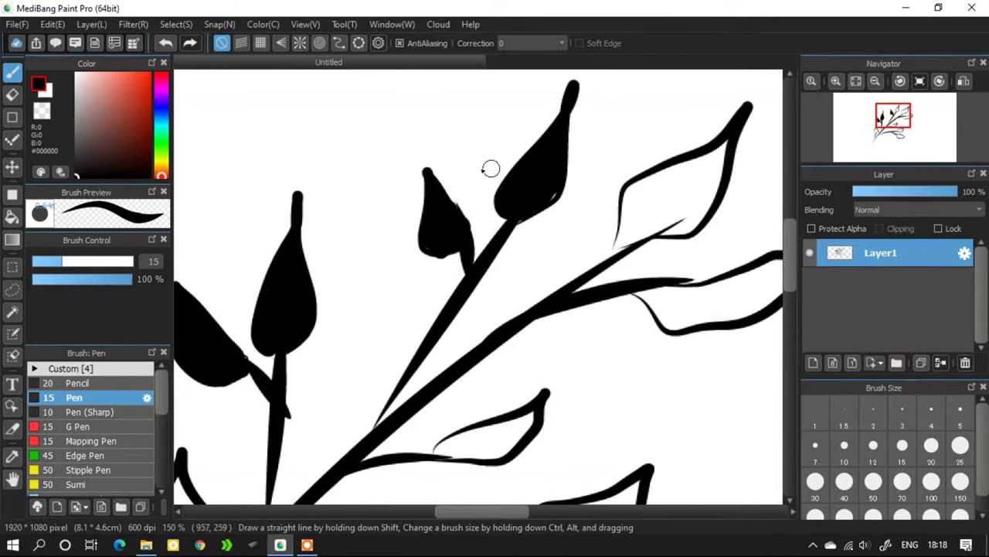
scroll(490, 168, "up", 1)
mouse_move(402, 313)
left_mouse_down()
mouse_move(415, 276)
mouse_move(407, 294)
mouse_move(524, 193)
mouse_move(451, 255)
mouse_move(457, 283)
mouse_move(519, 214)
mouse_move(508, 269)
left_mouse_up()
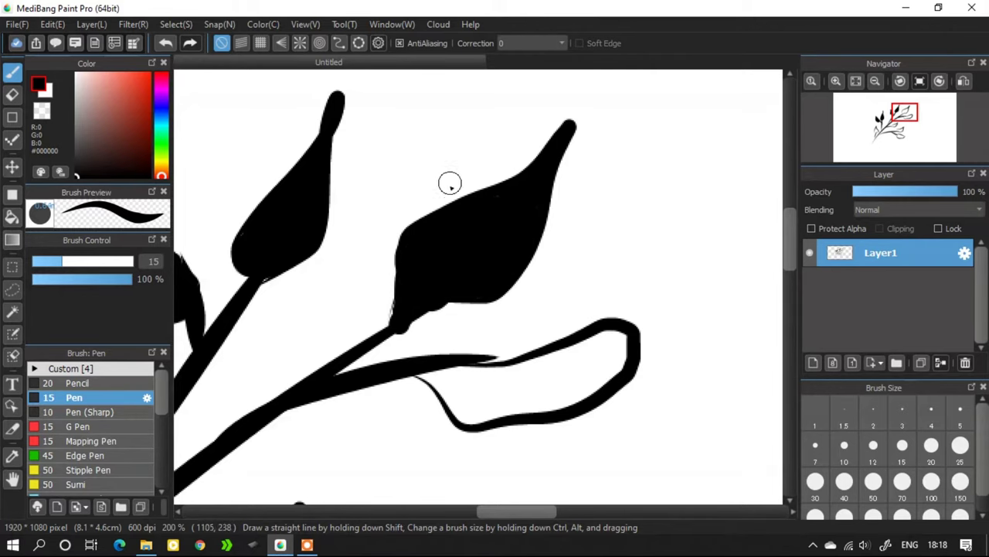
Step: Fill the rounded leaf below the upper-right tip solid black with the Pen brush
scroll(401, 197, "down", 2)
scroll(393, 255, "up", 2)
scroll(382, 250, "up", 1)
left_click(12, 94)
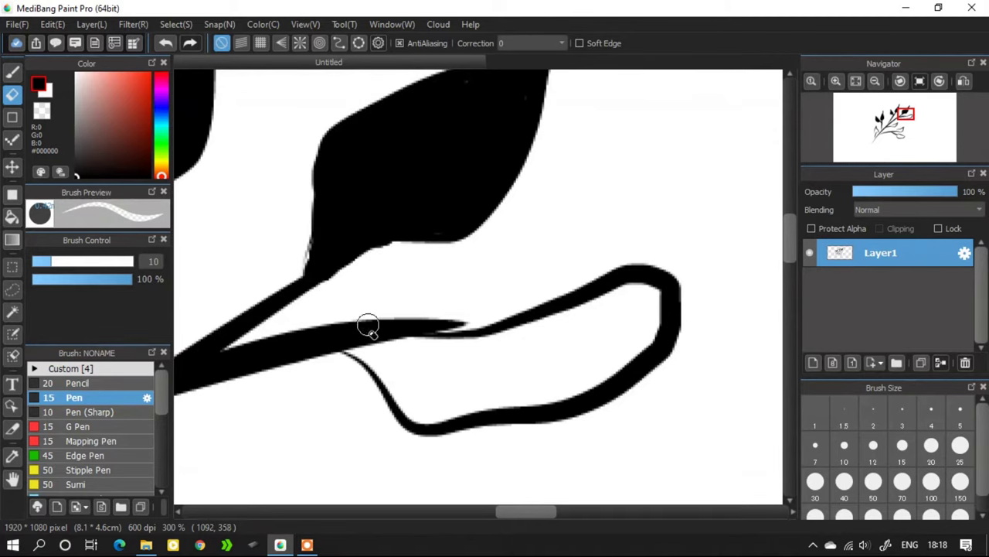
left_click(13, 71)
left_click_drag(383, 356, 442, 409)
scroll(451, 407, "down", 1)
mouse_move(427, 377)
left_mouse_down()
mouse_move(488, 379)
mouse_move(460, 402)
mouse_move(513, 394)
mouse_move(528, 380)
mouse_move(488, 368)
mouse_move(578, 341)
mouse_move(574, 358)
mouse_move(492, 399)
left_mouse_up()
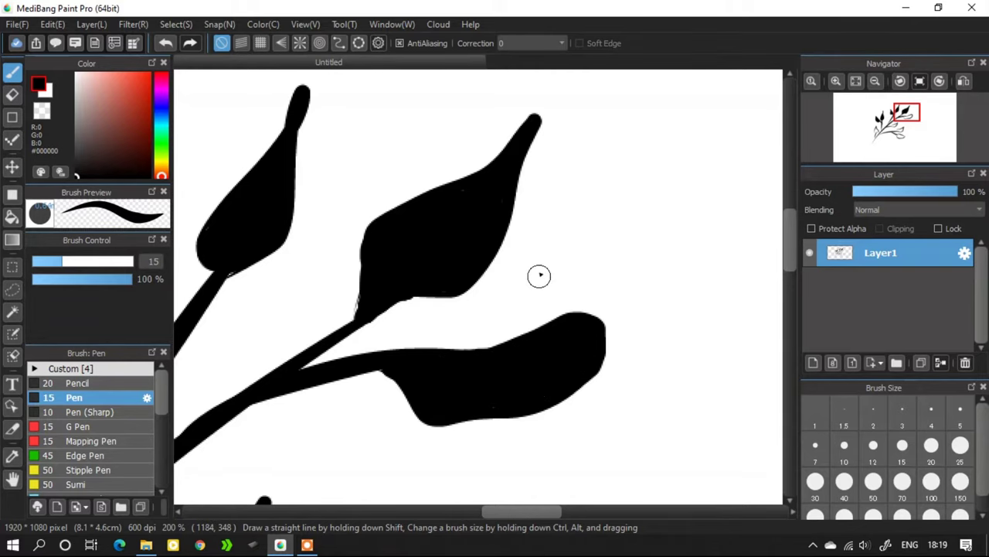
Step: Fill the two leaves on the lower side branch solid black
scroll(520, 200, "down", 5)
scroll(484, 244, "up", 3)
scroll(438, 255, "up", 2)
mouse_move(386, 268)
left_mouse_down()
mouse_move(355, 296)
mouse_move(436, 372)
mouse_move(542, 366)
mouse_move(618, 331)
mouse_move(582, 337)
mouse_move(419, 294)
mouse_move(415, 303)
mouse_move(437, 275)
mouse_move(570, 331)
left_mouse_up()
left_click_drag(462, 289, 440, 398)
mouse_move(340, 249)
left_mouse_down()
mouse_move(487, 201)
mouse_move(432, 211)
mouse_move(550, 154)
mouse_move(502, 253)
mouse_move(361, 246)
mouse_move(424, 275)
mouse_move(475, 263)
mouse_move(413, 244)
left_mouse_up()
Step: Fill the remaining small leaf right of the stem and the lower-left leaf solid black
scroll(503, 199, "down", 3)
scroll(395, 133, "up", 3)
scroll(390, 186, "up", 1)
mouse_move(379, 212)
left_mouse_down()
mouse_move(347, 237)
mouse_move(404, 205)
mouse_move(358, 239)
mouse_move(418, 209)
mouse_move(588, 186)
left_mouse_up()
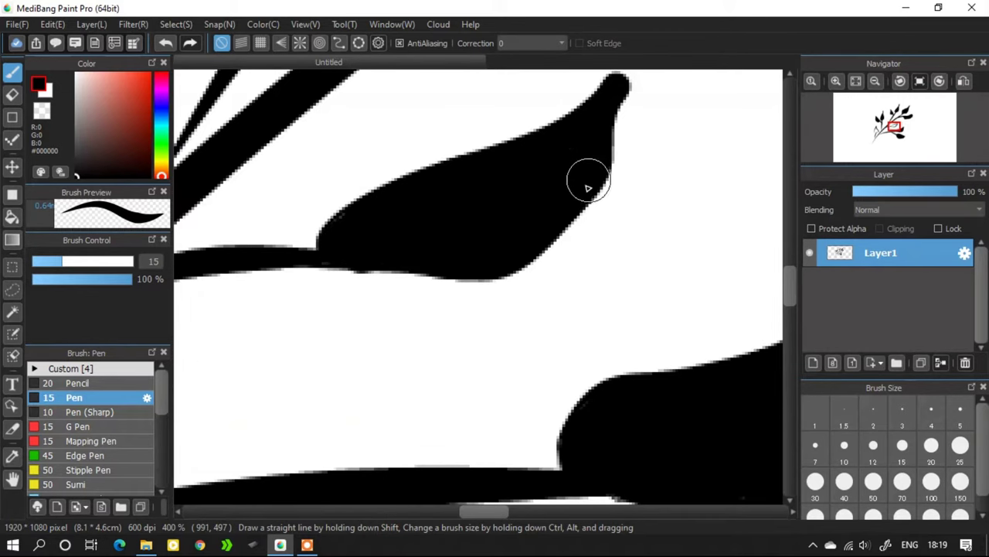
scroll(588, 185, "down", 3)
scroll(347, 236, "up", 2)
mouse_move(347, 236)
left_mouse_down()
mouse_move(313, 268)
mouse_move(313, 341)
mouse_move(331, 347)
mouse_move(376, 247)
mouse_move(375, 323)
mouse_move(409, 313)
left_mouse_up()
scroll(406, 316, "down", 6)
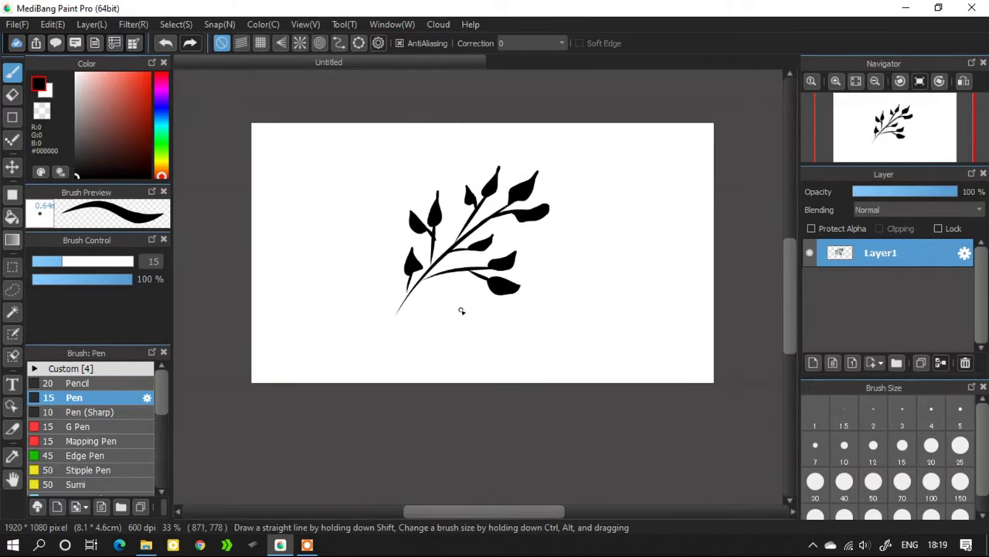
scroll(495, 236, "up", 1)
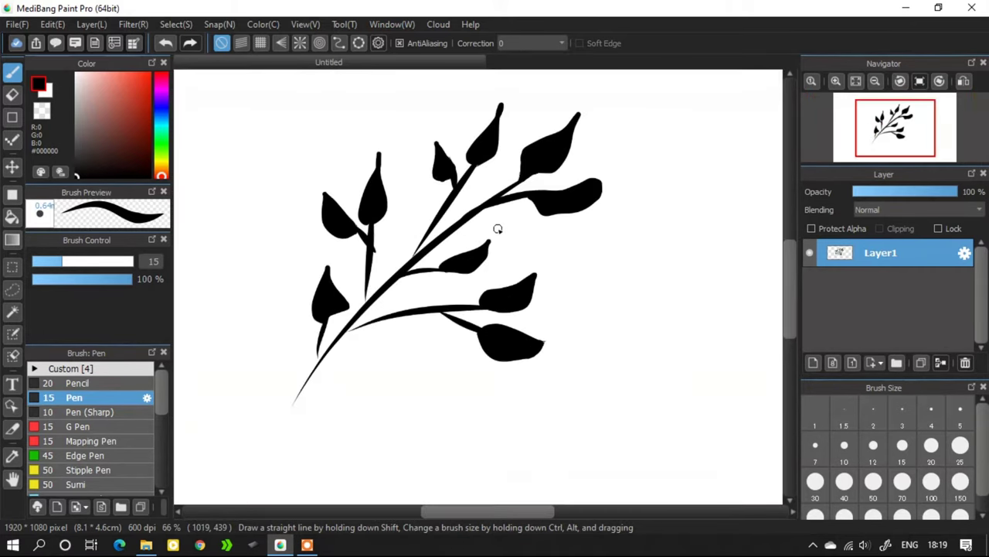
Step: Create a bitmap brush from the branch on the canvas, keeping Min Width at 80% and Rotate Along enabled
left_click(79, 507)
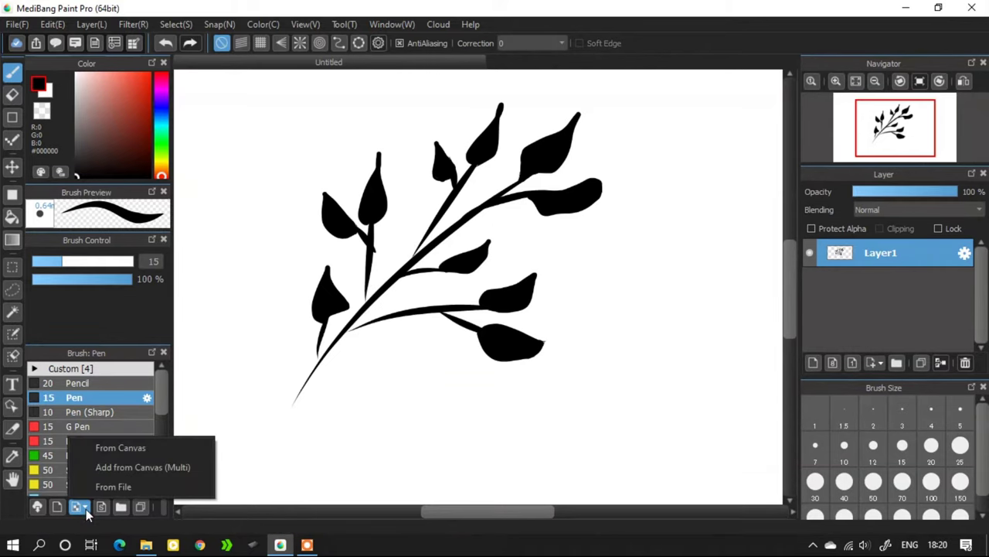
left_click(149, 468)
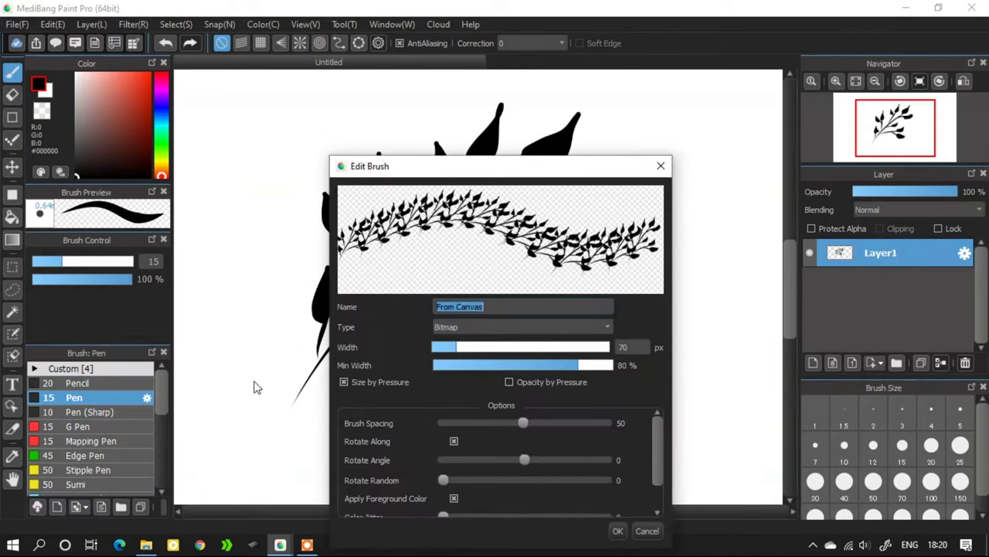
left_click_drag(452, 170, 449, 96)
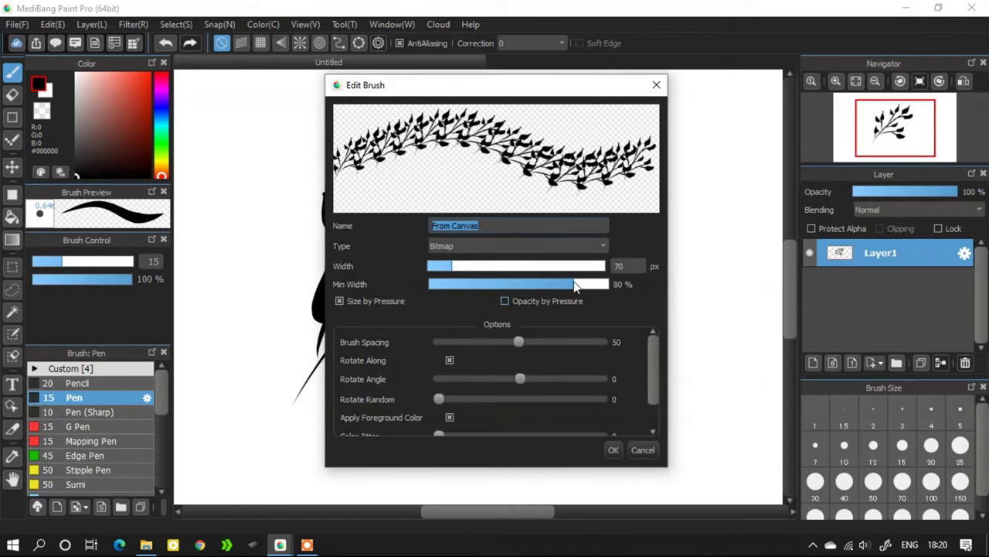
left_click_drag(581, 285, 580, 287)
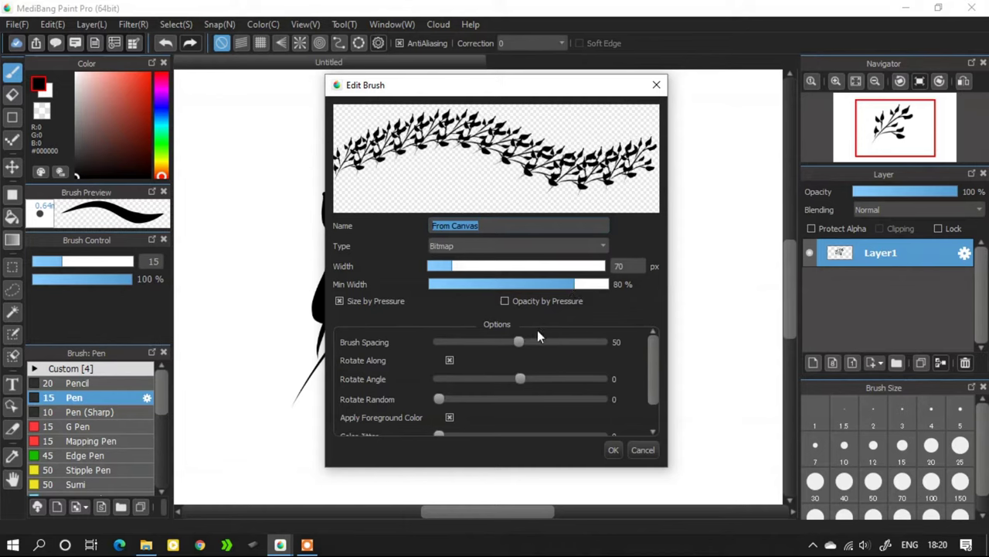
left_click(450, 361)
left_click(451, 360)
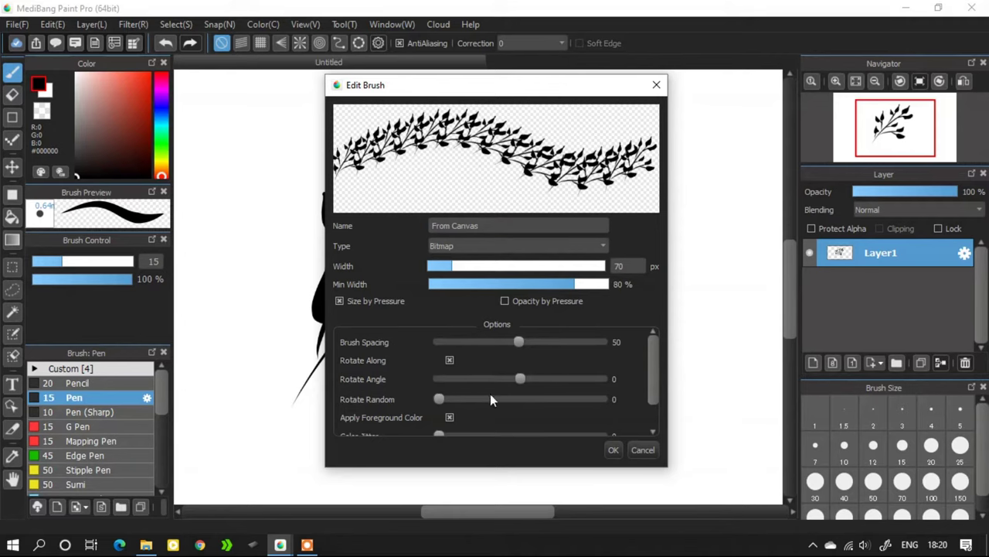
Step: Set the new brush's Rotate Random to 50 and save it under the name Branch 2
left_click(460, 398)
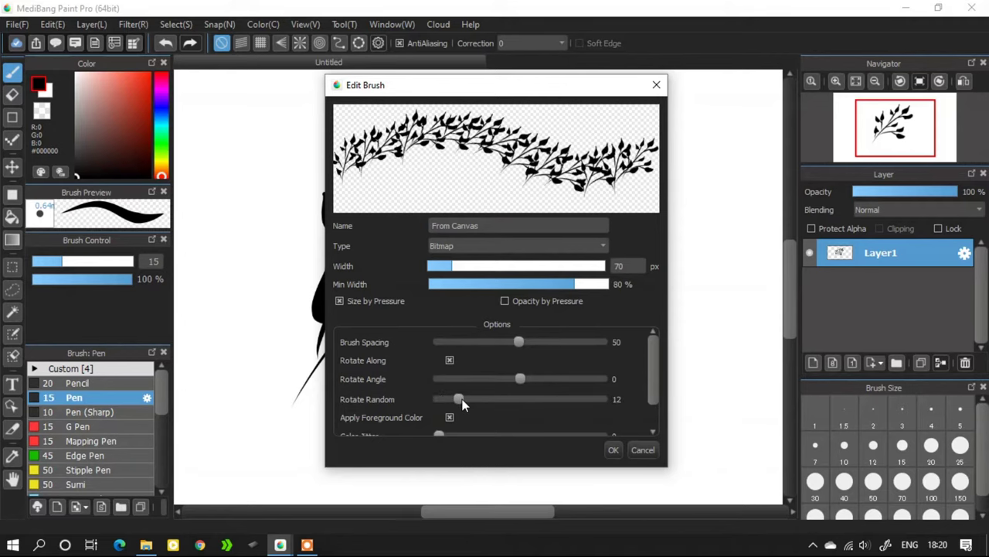
left_click_drag(491, 398, 518, 397)
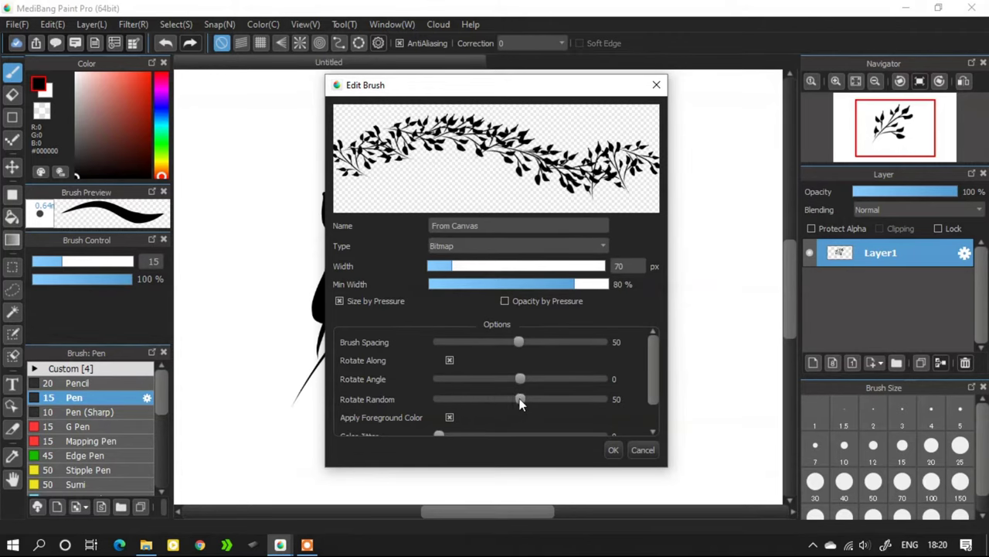
mouse_move(652, 379)
left_mouse_down()
mouse_move(666, 417)
mouse_move(668, 372)
left_mouse_up()
left_click_drag(550, 226, 343, 240)
left_click(613, 450)
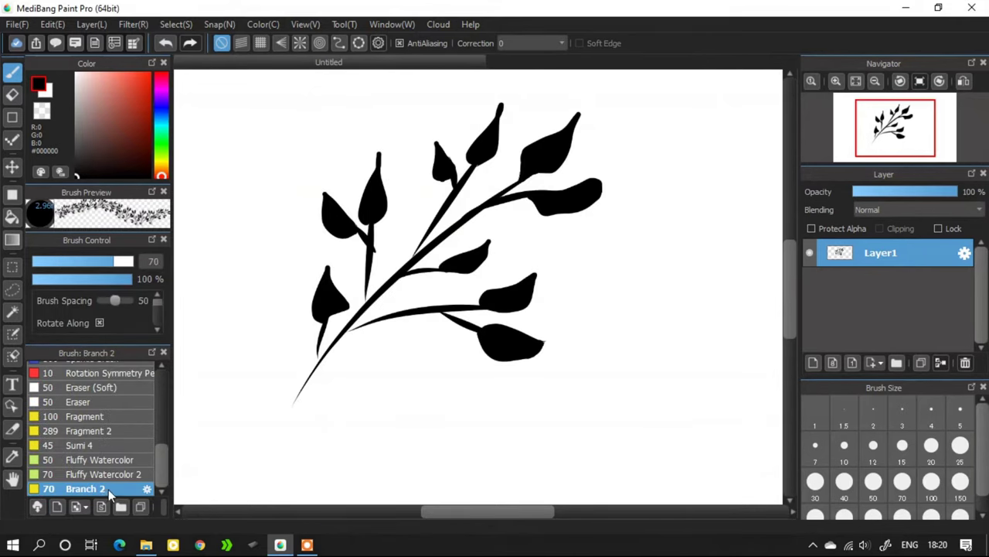
Step: Clear the branch drawing from the layer and set the foreground color to green #29812E
scroll(400, 291, "up", 3)
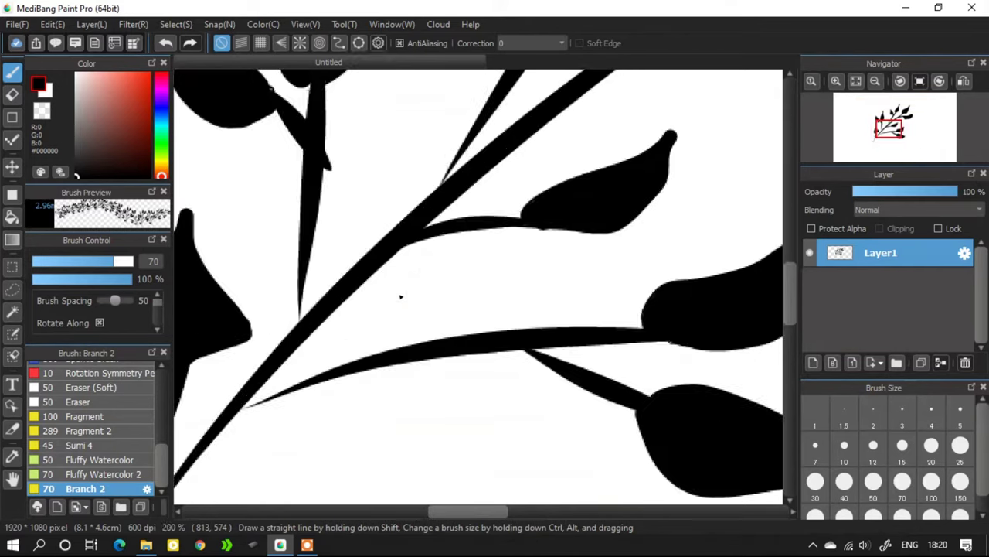
scroll(401, 296, "down", 4)
scroll(403, 317, "up", 1)
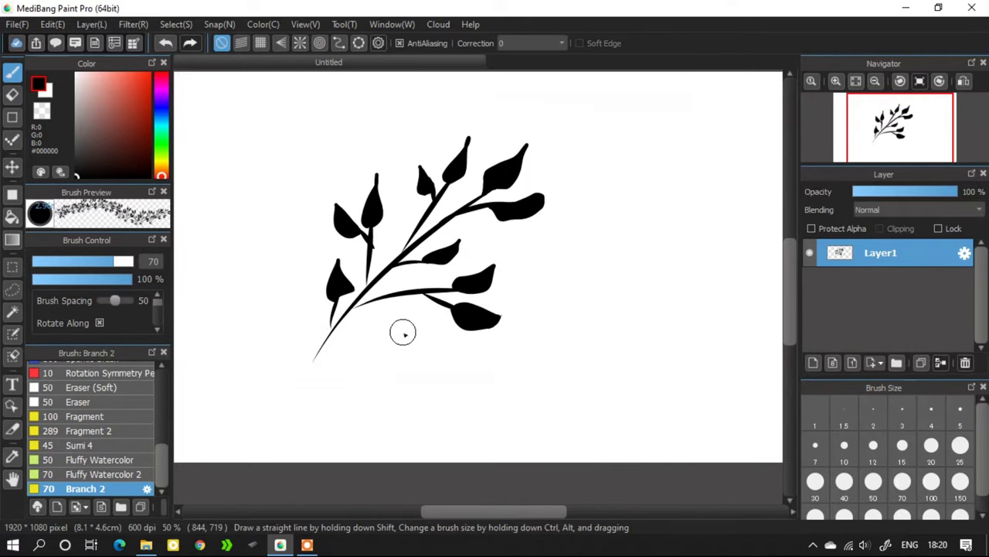
key("Delete")
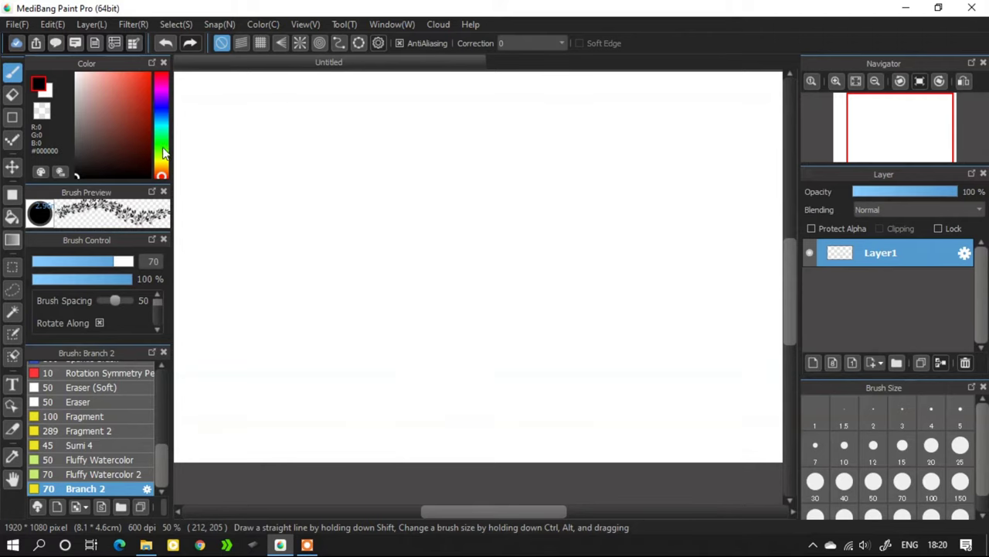
left_click_drag(164, 152, 163, 147)
left_click(128, 99)
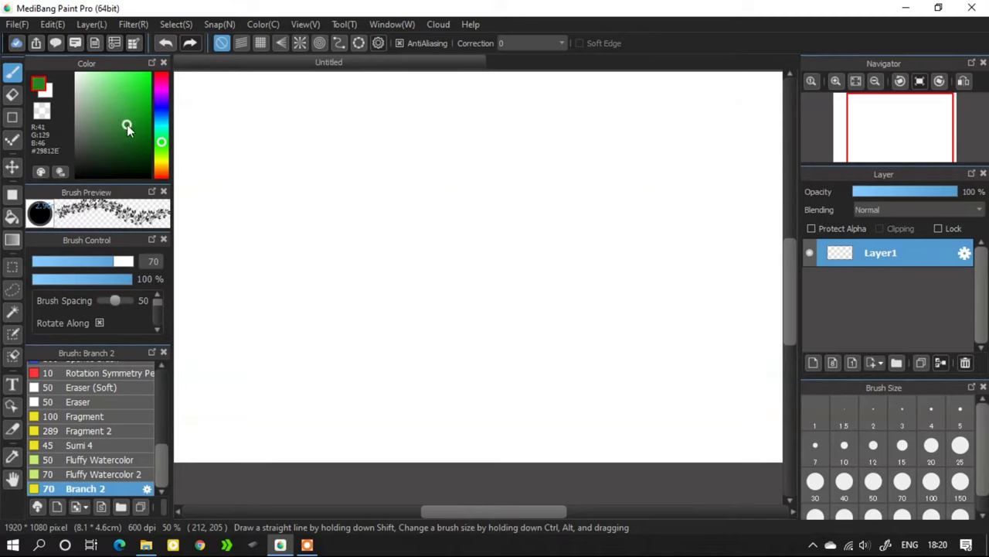
Step: Set the Branch 2 brush size to 219 and spacing to 25, and paint a green #24812A bush in the canvas's upper middle
left_click_drag(124, 261, 144, 268)
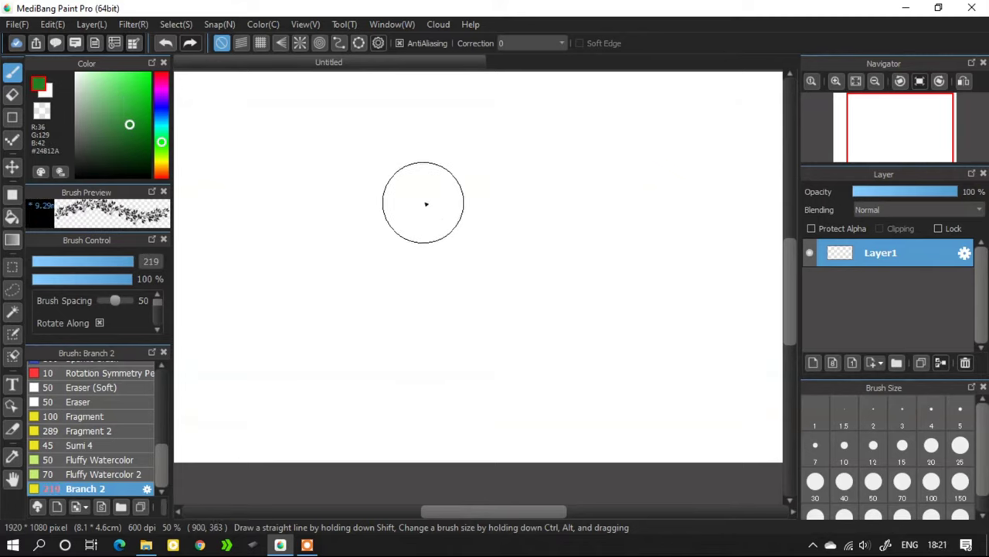
mouse_move(416, 213)
left_mouse_down()
mouse_move(447, 219)
mouse_move(418, 188)
mouse_move(389, 192)
mouse_move(405, 213)
mouse_move(413, 198)
mouse_move(449, 194)
mouse_move(462, 210)
mouse_move(433, 161)
mouse_move(394, 181)
mouse_move(374, 217)
mouse_move(464, 209)
left_mouse_up()
left_click_drag(116, 299, 107, 300)
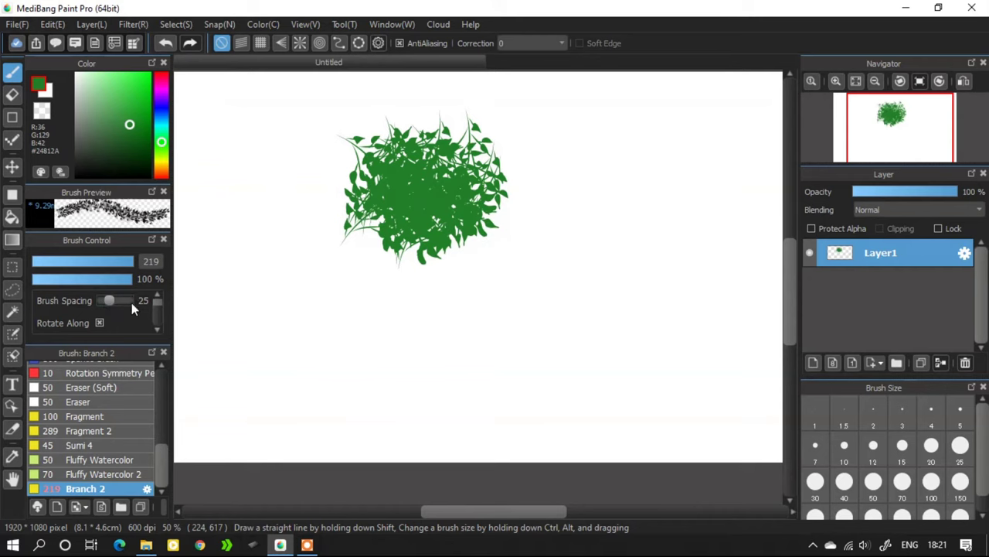
Step: Add a layer clipped to the bush layer and paint lighter green leaves over the bush on it
left_click(813, 363)
left_click(880, 228)
left_click(129, 99)
mouse_move(371, 201)
left_mouse_down()
mouse_move(398, 160)
mouse_move(478, 164)
left_mouse_up()
Step: Return to Layer1 and broaden the base of the bush with dark green leaves
left_click(881, 281)
left_click(129, 124)
mouse_move(402, 170)
left_mouse_down()
mouse_move(474, 191)
mouse_move(438, 225)
mouse_move(374, 171)
mouse_move(382, 209)
mouse_move(435, 129)
mouse_move(511, 178)
left_mouse_up()
Step: On Layer2, paint brighter green #34B83C leaves over the upper and middle parts of the bush
left_click(885, 253)
left_click(129, 101)
mouse_move(406, 140)
left_mouse_down()
mouse_move(445, 141)
mouse_move(410, 188)
mouse_move(457, 214)
left_mouse_up()
scroll(388, 168, "down", 3)
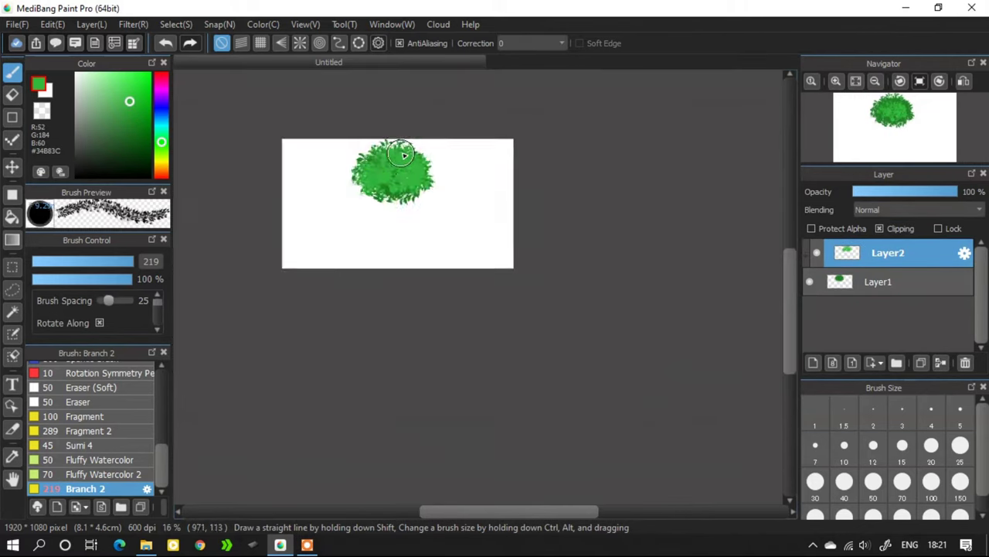
scroll(403, 147, "up", 3)
left_click_drag(409, 149, 366, 158)
Step: Add a third layer clipped to the bush and set the foreground color to light green #54E45D
left_click(833, 362)
left_click(916, 209)
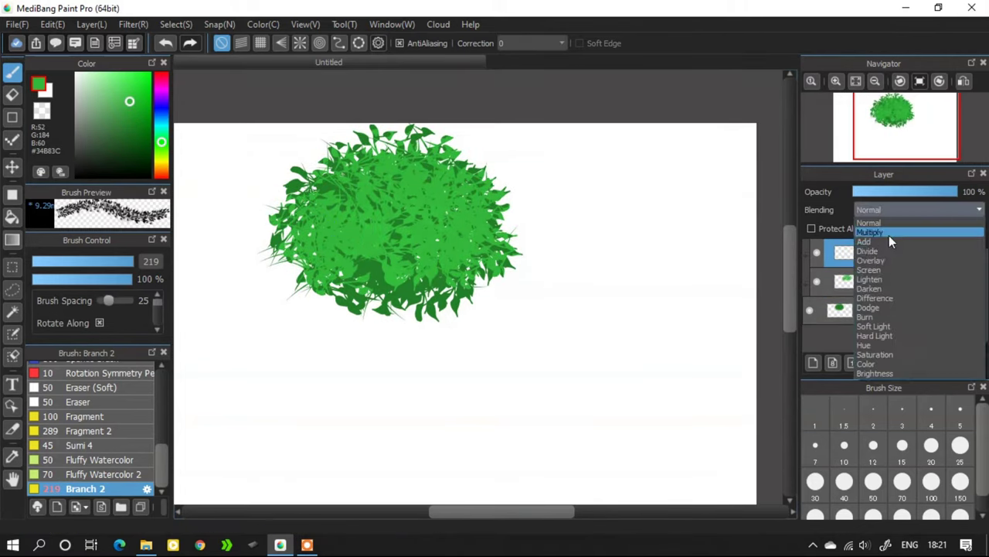
left_click(888, 270)
left_click(123, 82)
left_click_drag(314, 147, 327, 158)
left_click_drag(342, 149, 408, 135)
left_click(165, 44)
left_click(164, 44)
left_click(165, 44)
Step: Set the brush size to 84 and spacing to 83, and paint smaller light green leaves across the bush's upper half
left_click(117, 264)
left_click(116, 300)
left_click_drag(137, 306, 125, 302)
mouse_move(332, 179)
left_mouse_down()
mouse_move(371, 158)
mouse_move(487, 189)
mouse_move(481, 218)
left_mouse_up()
mouse_move(326, 203)
left_mouse_down()
mouse_move(290, 248)
mouse_move(341, 181)
mouse_move(456, 255)
mouse_move(479, 199)
left_mouse_up()
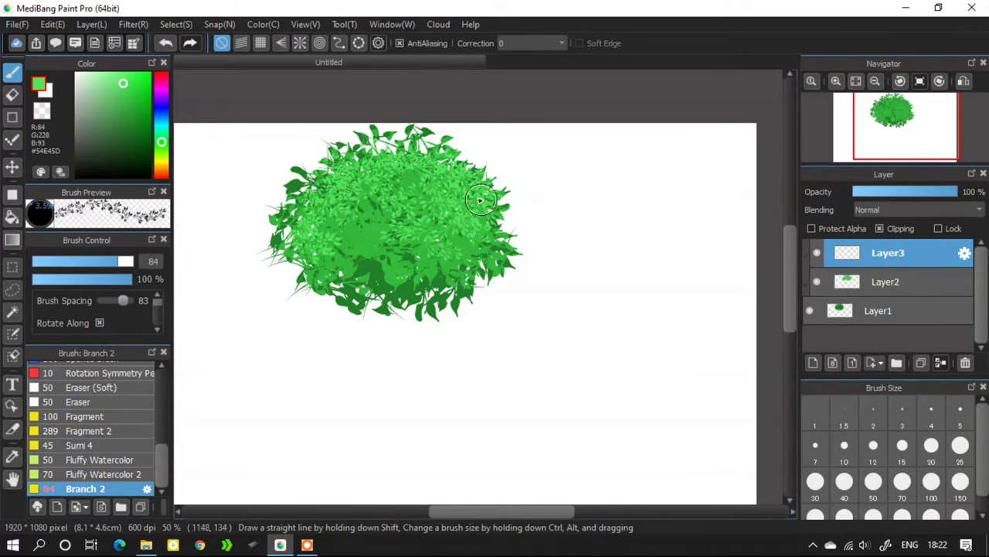
Step: Paint pale green #ABFFB0 and yellowish green #D4FFAB leaf highlights on the bush
left_click_drag(102, 75, 101, 62)
mouse_move(341, 177)
left_mouse_down()
mouse_move(458, 183)
mouse_move(347, 198)
mouse_move(496, 216)
mouse_move(357, 224)
left_mouse_up()
scroll(416, 219, "down", 1)
scroll(421, 207, "up", 1)
left_click_drag(421, 207, 389, 258)
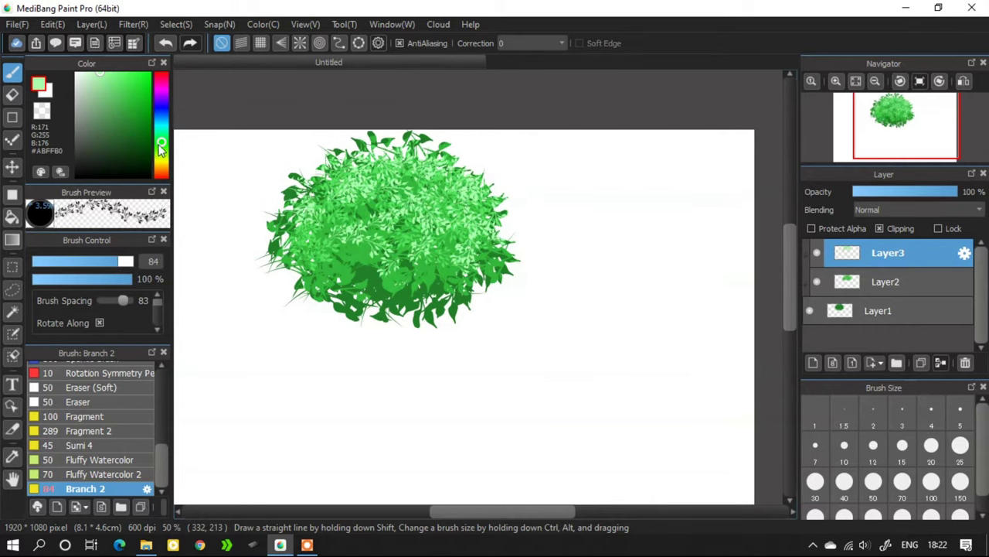
left_click_drag(161, 148, 162, 152)
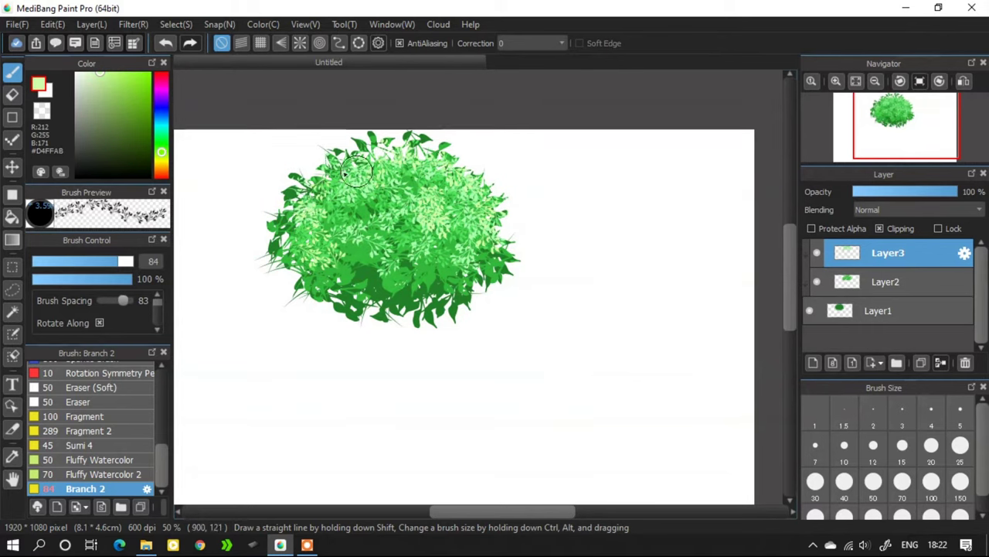
Step: On Layer1, paint dark green #145C19 shadow leaves around the bush with brush size 141 and spacing 34
right_click(368, 276)
left_click(133, 140)
left_click_drag(122, 300, 110, 300)
left_click_drag(126, 263, 132, 268)
left_click(858, 311)
mouse_move(299, 193)
left_mouse_down()
mouse_move(315, 183)
mouse_move(415, 203)
mouse_move(362, 259)
mouse_move(424, 289)
mouse_move(477, 269)
left_mouse_up()
Step: On Layer2, paint dark green #145C19 shadow leaves through the middle and lower parts of the bush
left_click(885, 282)
mouse_move(367, 221)
left_mouse_down()
mouse_move(354, 223)
mouse_move(387, 270)
mouse_move(464, 232)
mouse_move(453, 155)
mouse_move(493, 241)
left_mouse_up()
left_click_drag(328, 180, 297, 225)
left_click_drag(372, 226, 373, 243)
mouse_move(442, 282)
left_mouse_down()
mouse_move(372, 272)
mouse_move(422, 195)
left_mouse_up()
scroll(423, 198, "down", 1)
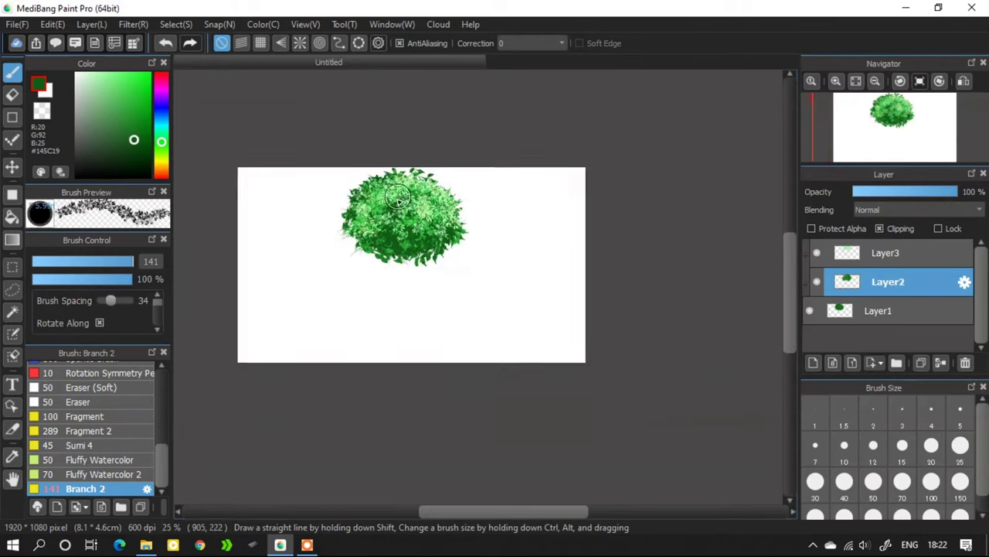
Step: On Layer3, blend green leaves sampled from the bush into the highlights on its left and central areas
left_click(888, 253)
scroll(367, 263, "up", 2)
right_click(367, 259)
mouse_move(368, 207)
left_mouse_down()
mouse_move(356, 196)
mouse_move(316, 258)
left_mouse_up()
right_click(392, 233)
left_click_drag(380, 217, 358, 194)
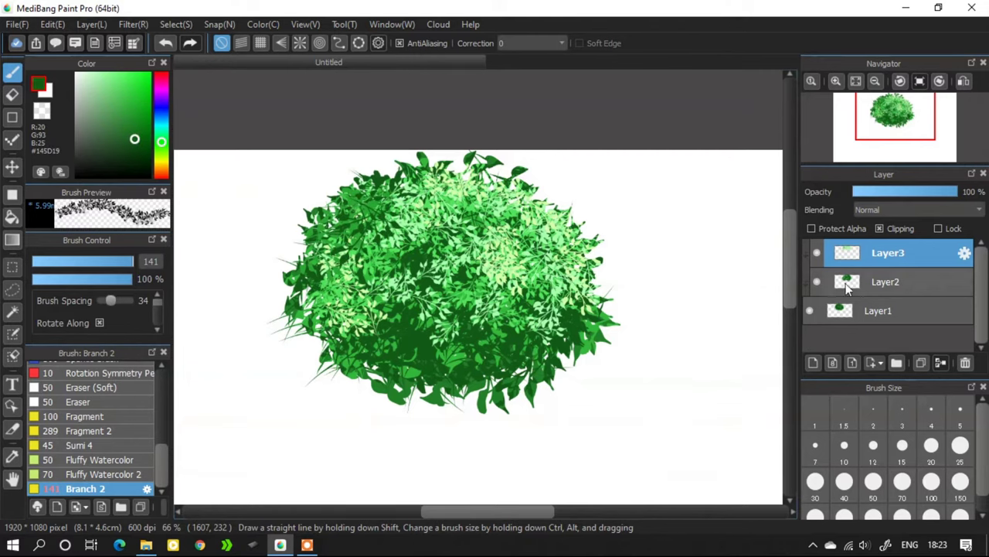
Step: On Layer2, sample bright green #52E25B from the bush and paint more leaves on its upper left part
left_click(912, 280)
scroll(305, 224, "up", 2)
right_click(425, 313)
mouse_move(388, 214)
left_mouse_down()
mouse_move(439, 198)
mouse_move(359, 250)
left_mouse_up()
scroll(358, 256, "down", 4)
Step: Create a layer folder, move the three bush layers into it and collapse it
left_click(889, 254)
left_click(897, 364)
mouse_move(888, 310)
left_mouse_down()
mouse_move(897, 289)
mouse_move(884, 300)
left_mouse_up()
left_click(884, 286)
left_click_drag(874, 339, 872, 315)
left_click(840, 255)
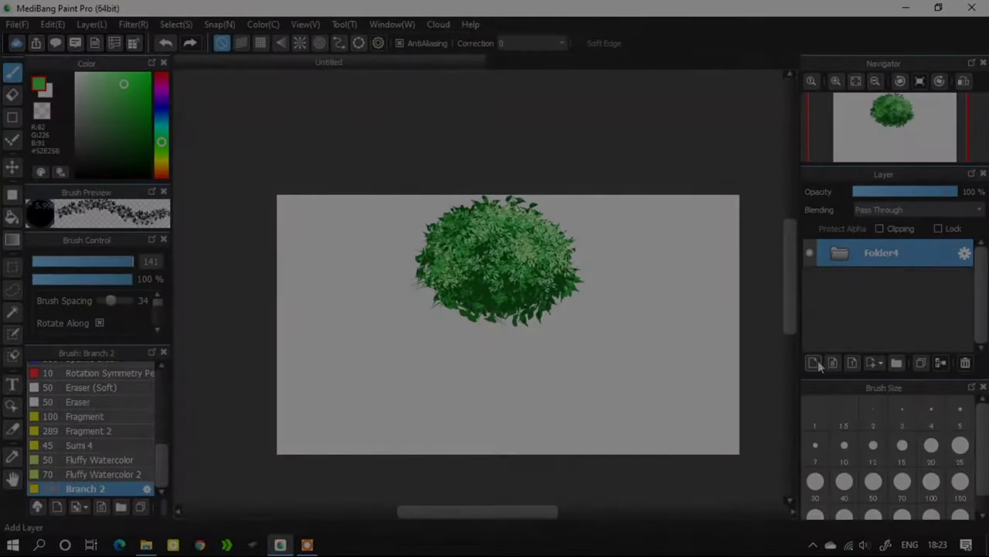
Step: Add a new empty layer above the bush folder and hide the folder
left_click(814, 363)
left_click(810, 281)
scroll(788, 271, "down", 2)
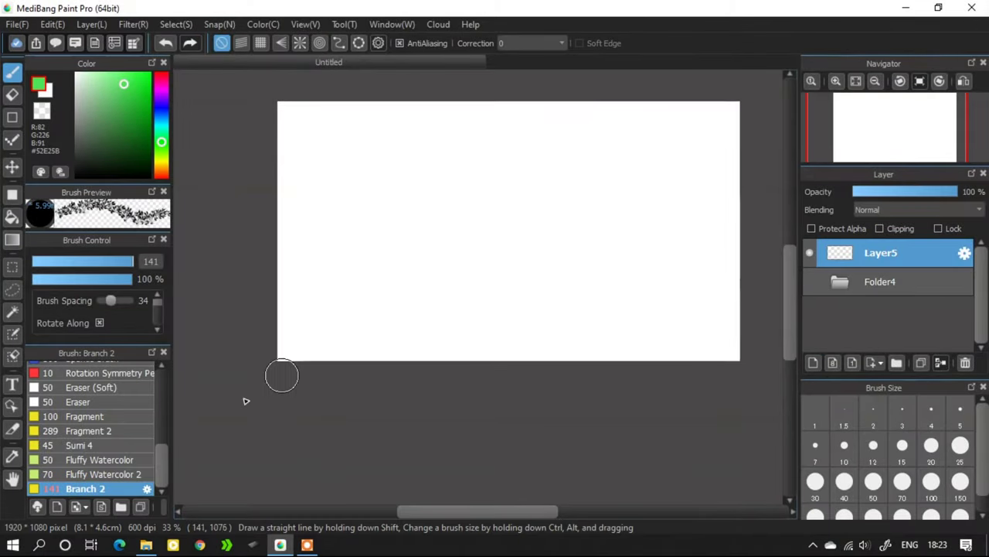
Step: Choose the Pen brush at size 20 and undo a trial green vertical stroke
scroll(156, 361, "up", 10)
left_click(97, 396)
scroll(464, 215, "up", 4)
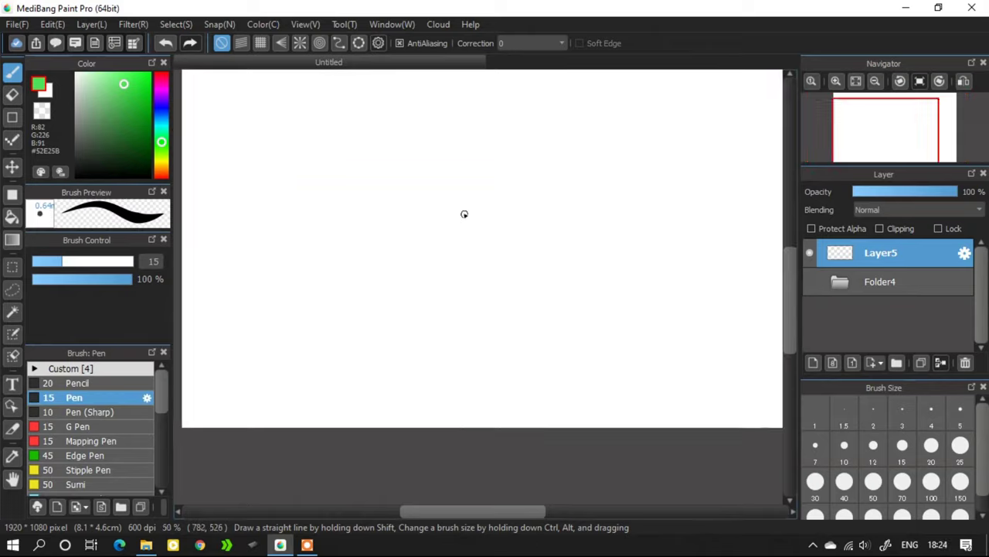
scroll(402, 273, "down", 4)
scroll(415, 247, "up", 1)
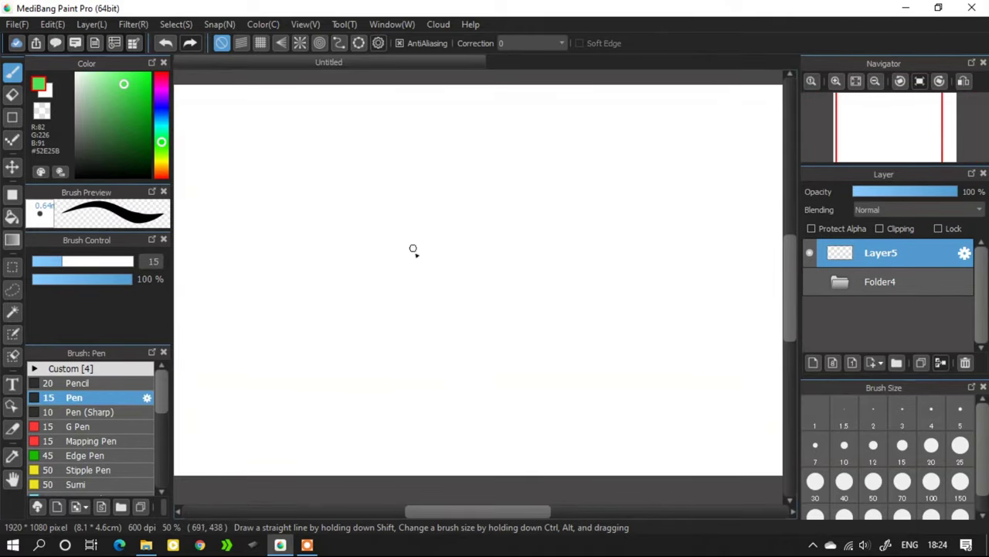
left_click(931, 445)
left_click_drag(456, 165, 469, 369)
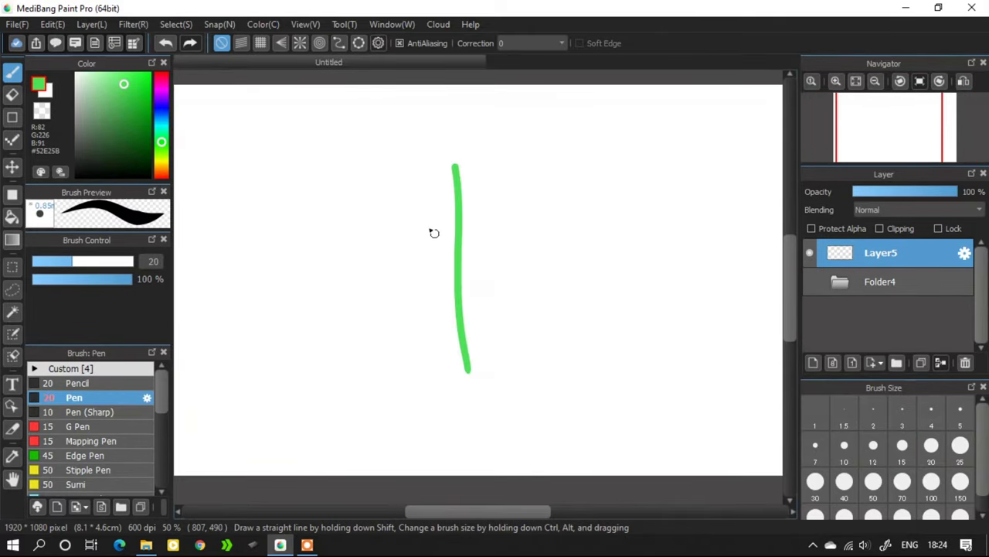
left_click(166, 44)
Step: Set the color to black #000000, draw a straight vertical trunk line with the cross snap, and turn snapping off
left_click_drag(94, 142, 75, 178)
left_click(261, 44)
left_click_drag(448, 149, 466, 431)
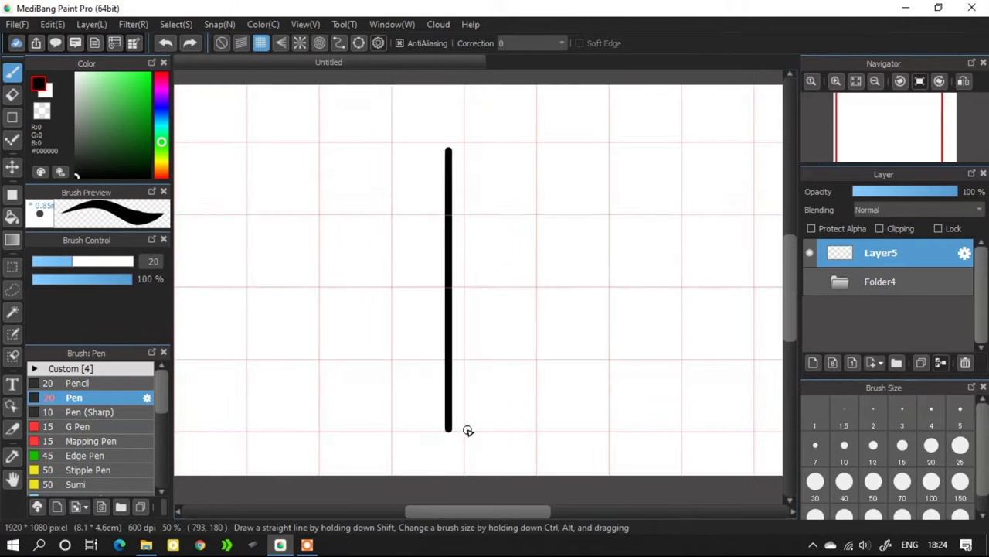
left_click(221, 42)
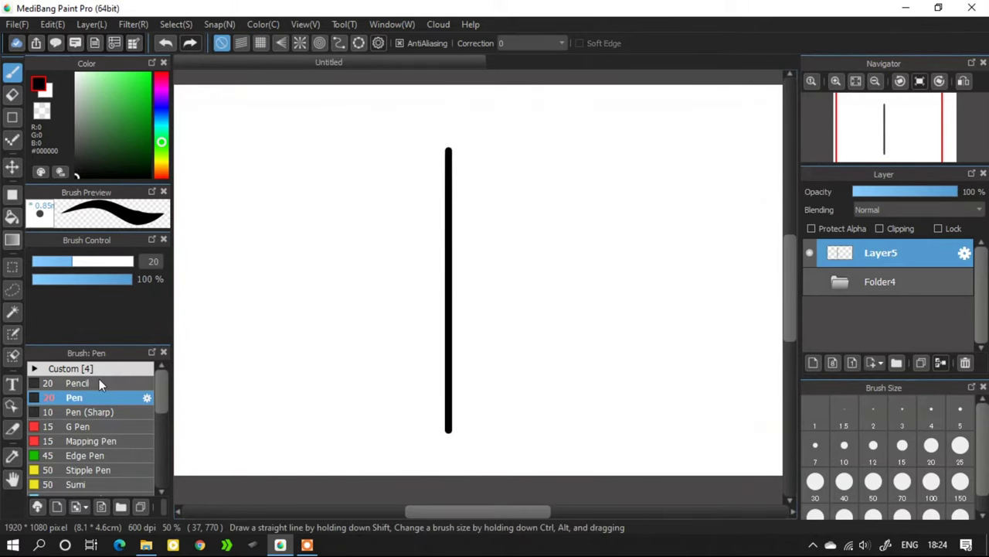
Step: Draw a branch rising to the right of the trunk line, and thicken the branch and the trunk's right side
left_click_drag(454, 253, 506, 173)
left_click_drag(447, 309, 454, 384)
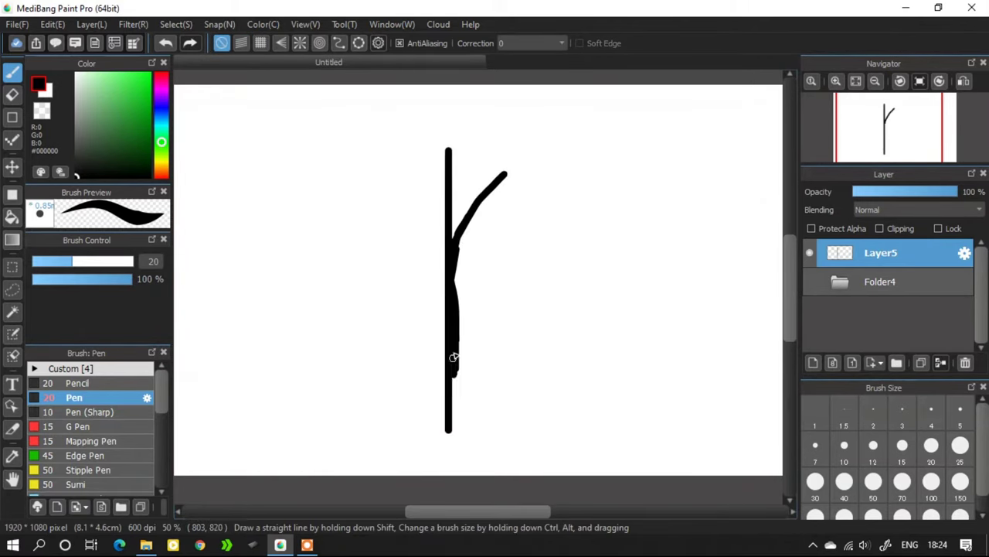
scroll(452, 292, "up", 1)
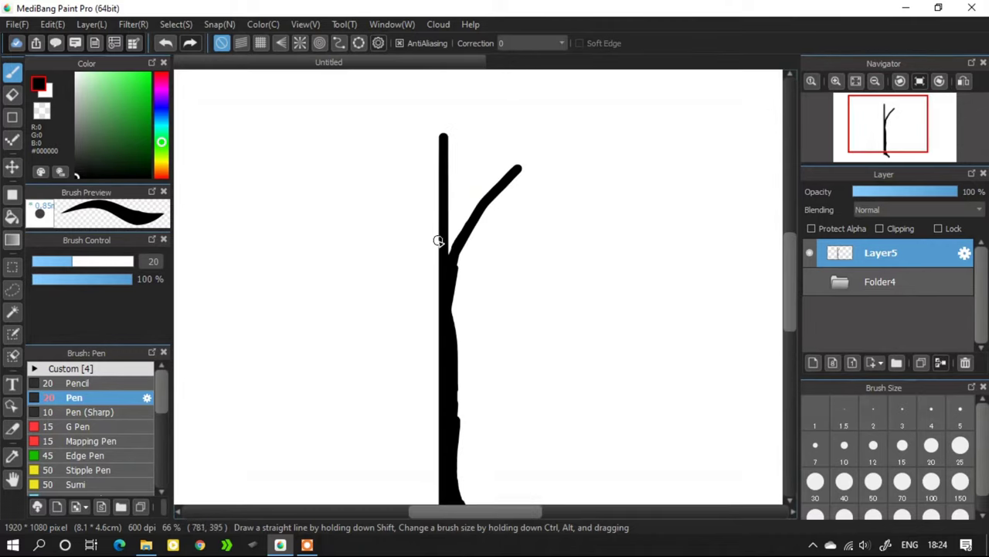
left_click_drag(480, 217, 461, 249)
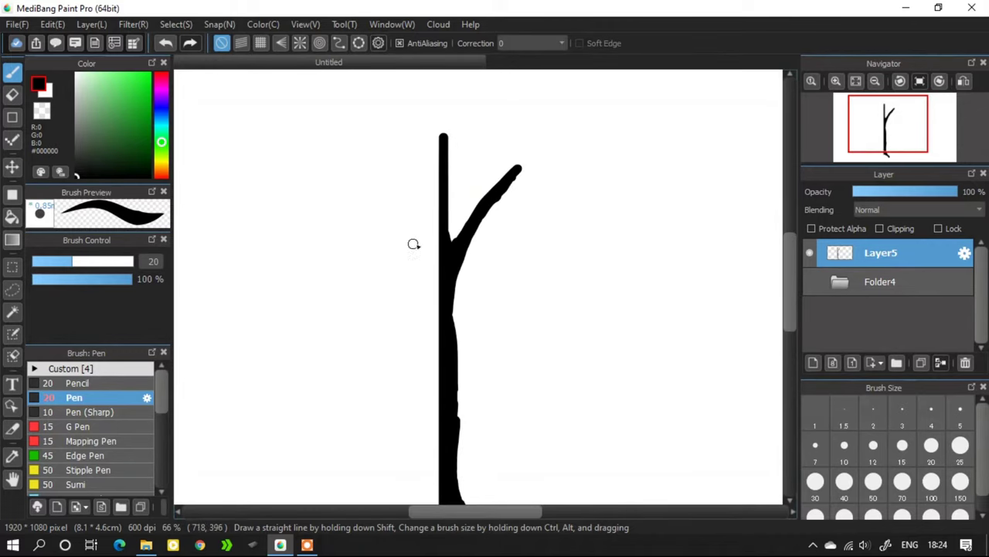
Step: Draw a long left branch and a left root, and fill the trunk between them with black
left_click_drag(425, 361, 397, 301)
left_click_drag(379, 265, 438, 410)
left_click_drag(417, 368, 443, 481)
scroll(439, 464, "down", 1)
left_click_drag(413, 265, 430, 338)
mouse_move(411, 247)
left_mouse_down()
mouse_move(405, 223)
mouse_move(420, 313)
left_mouse_up()
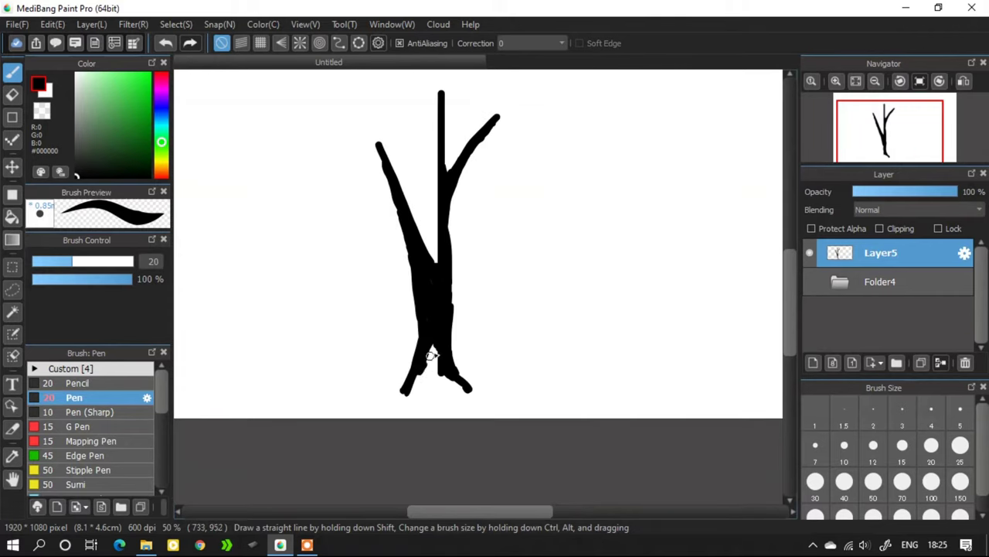
Step: Add a short branch between the left branch and the central stem, and thicken the trunk's left side and upper branches
mouse_move(414, 124)
left_mouse_down()
mouse_move(436, 237)
mouse_move(423, 152)
left_mouse_up()
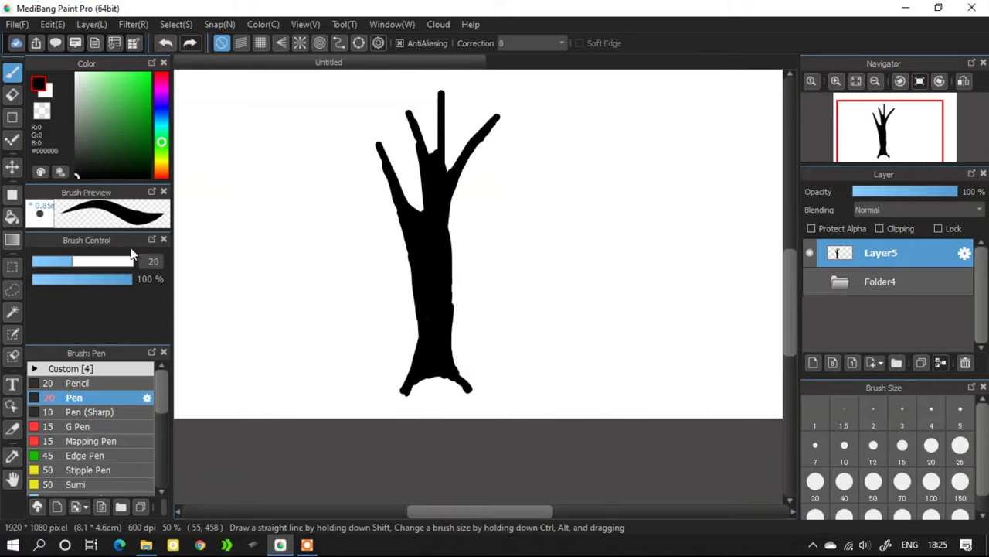
scroll(386, 133, "up", 2)
left_click_drag(371, 161, 399, 234)
left_click_drag(379, 193, 441, 409)
key("ctrl+z")
left_click_drag(382, 195, 429, 336)
scroll(429, 211, "down", 2)
scroll(438, 156, "up", 2)
mouse_move(422, 156)
left_mouse_down()
mouse_move(450, 249)
mouse_move(469, 224)
left_mouse_up()
Step: Use Pen (Sharp) to taper the tips of the central and right branches into points
left_click(116, 411)
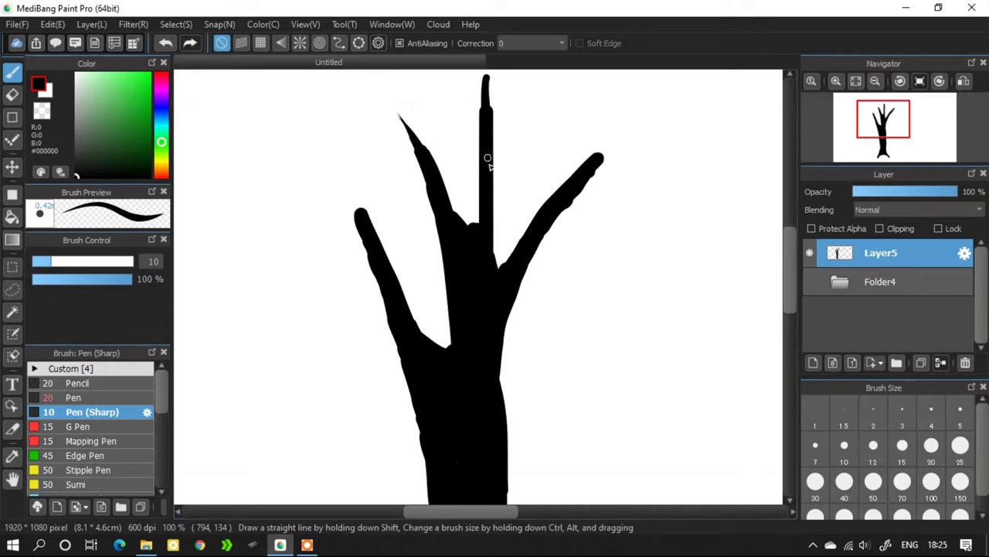
left_click_drag(488, 82, 485, 147)
scroll(480, 177, "down", 3)
scroll(496, 183, "up", 3)
mouse_move(561, 144)
left_mouse_down()
mouse_move(600, 112)
mouse_move(581, 120)
mouse_move(608, 100)
left_mouse_up()
scroll(536, 140, "down", 3)
scroll(506, 329, "up", 4)
Step: Extend the trunk's lower roots into pointed tips and add a curved outer root on the left
left_click_drag(535, 385, 581, 441)
left_click_drag(501, 364, 564, 428)
mouse_move(340, 391)
left_mouse_down()
mouse_move(303, 465)
mouse_move(327, 431)
mouse_move(420, 369)
mouse_move(457, 357)
mouse_move(563, 426)
left_mouse_up()
left_click_drag(507, 378, 580, 440)
left_click_drag(252, 398, 365, 313)
mouse_move(361, 318)
left_mouse_down()
mouse_move(252, 392)
mouse_move(351, 348)
left_mouse_up()
left_click_drag(649, 429, 486, 331)
key("ctrl+z")
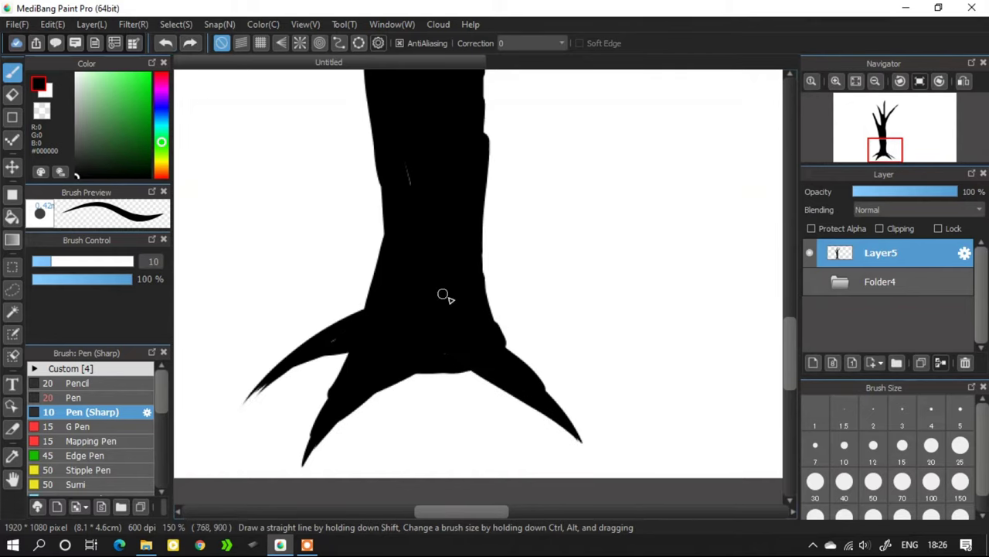
left_click_drag(603, 377, 495, 341)
scroll(508, 301, "down", 3)
scroll(544, 317, "up", 3)
key("ctrl+z")
Step: Draw a curved, pointed outer root on the right side of the trunk base
mouse_move(425, 297)
left_mouse_down()
mouse_move(503, 312)
mouse_move(474, 321)
left_mouse_up()
left_click_drag(433, 326, 531, 346)
scroll(395, 263, "down", 3)
scroll(402, 264, "down", 2)
scroll(430, 145, "up", 3)
left_click_drag(469, 155, 424, 166)
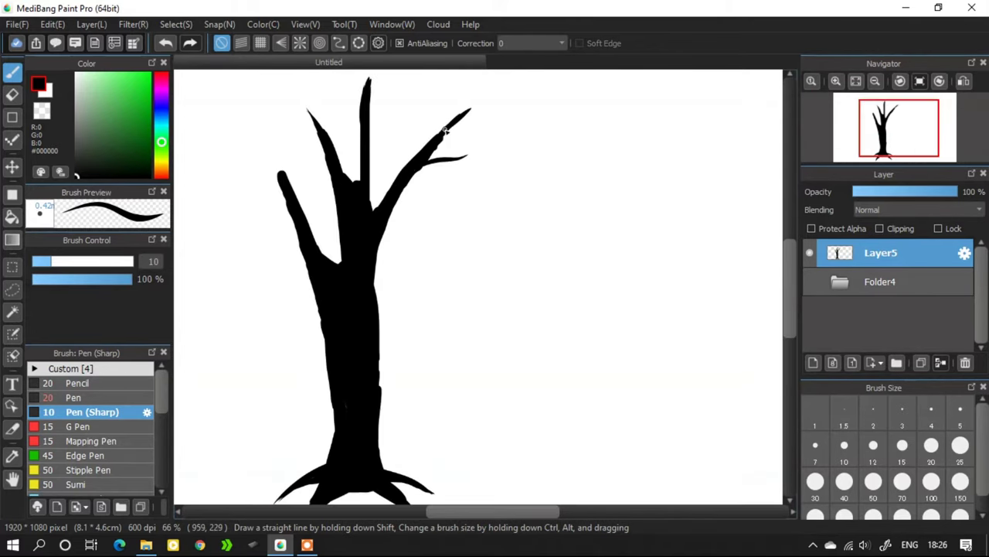
scroll(443, 126, "up", 2)
left_click(165, 43)
scroll(395, 212, "down", 2)
Step: Draw a long tapered twig, a shorter twig beside it and an upward-curving twig off the right branch
left_click_drag(486, 205, 391, 221)
scroll(391, 222, "up", 3)
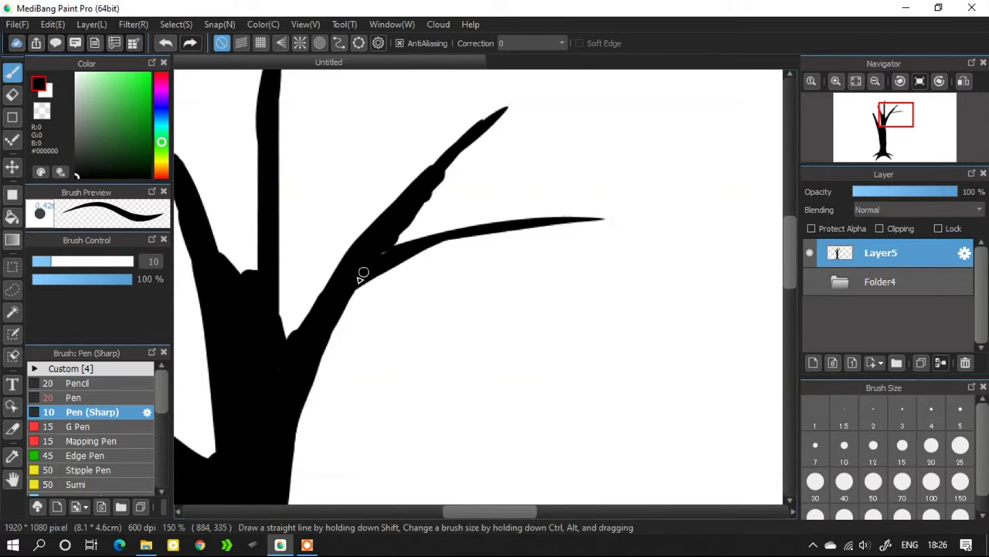
left_click_drag(436, 187, 512, 162)
left_click_drag(353, 261, 404, 127)
key("ctrl+z")
left_click_drag(366, 195, 353, 247)
Step: Fork the right branch's upper end into two pointed twigs and thicken their joint
left_click_drag(433, 164, 482, 83)
mouse_move(456, 127)
left_mouse_down()
mouse_move(439, 163)
mouse_move(434, 150)
left_mouse_up()
left_click_drag(475, 124, 572, 71)
scroll(456, 282, "down", 1)
scroll(349, 160, "up", 1)
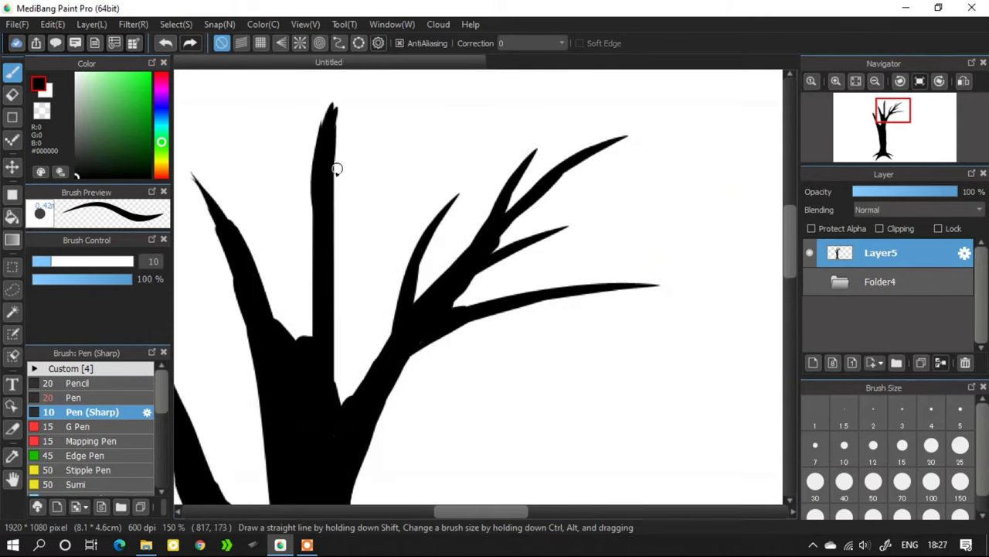
Step: Draw a forked twig growing from the right side of the central branch
left_click_drag(336, 237, 433, 124)
left_click_drag(370, 183, 335, 267)
left_click_drag(436, 166, 331, 211)
Step: Extend the central branch's tip with a curved, pointed twig leaning right
left_click_drag(332, 139, 415, 54)
scroll(335, 287, "down", 2)
left_click(171, 43)
scroll(334, 193, "up", 2)
left_click_drag(329, 259, 380, 170)
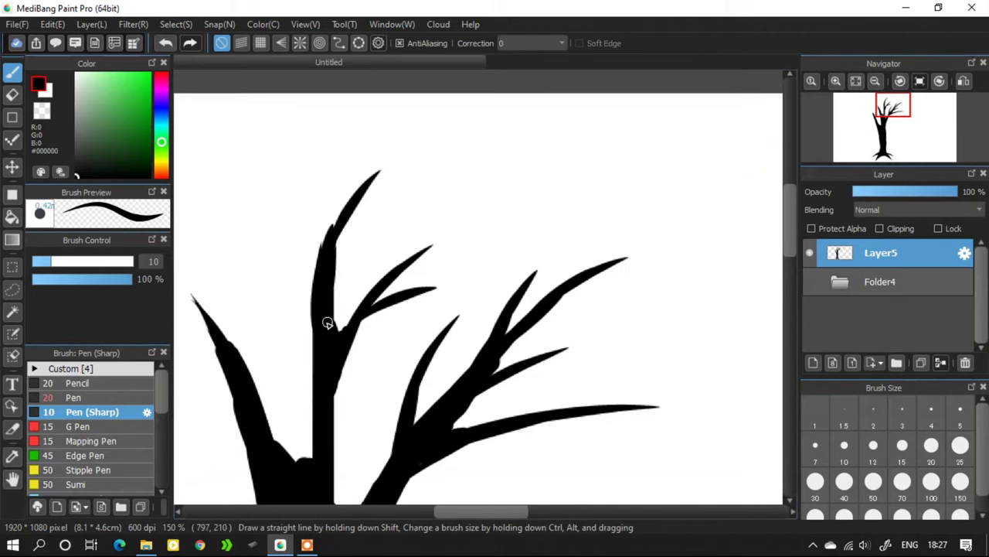
Step: Add pointed twigs to the left side of the central branch
scroll(402, 140, "down", 1)
scroll(351, 259, "up", 1)
mouse_move(351, 267)
left_mouse_down()
mouse_move(307, 179)
mouse_move(262, 206)
left_mouse_up()
scroll(338, 162, "down", 2)
scroll(286, 232, "up", 2)
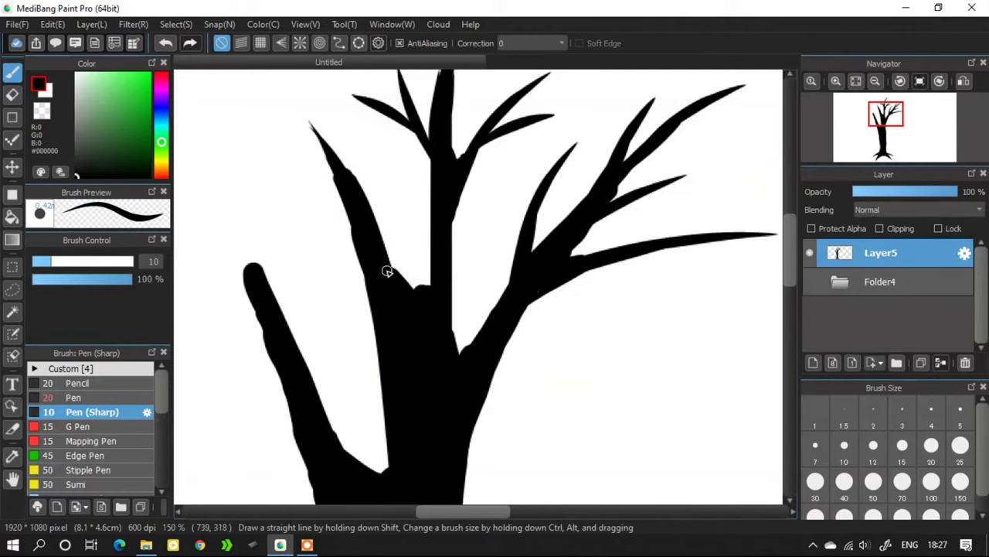
Step: Add pointed twigs to both sides and the tip of the branch just left of the central one
left_click_drag(386, 266, 392, 188)
left_click_drag(377, 331, 306, 211)
left_click_drag(344, 297, 335, 243)
left_click_drag(339, 187, 275, 136)
scroll(353, 142, "down", 2)
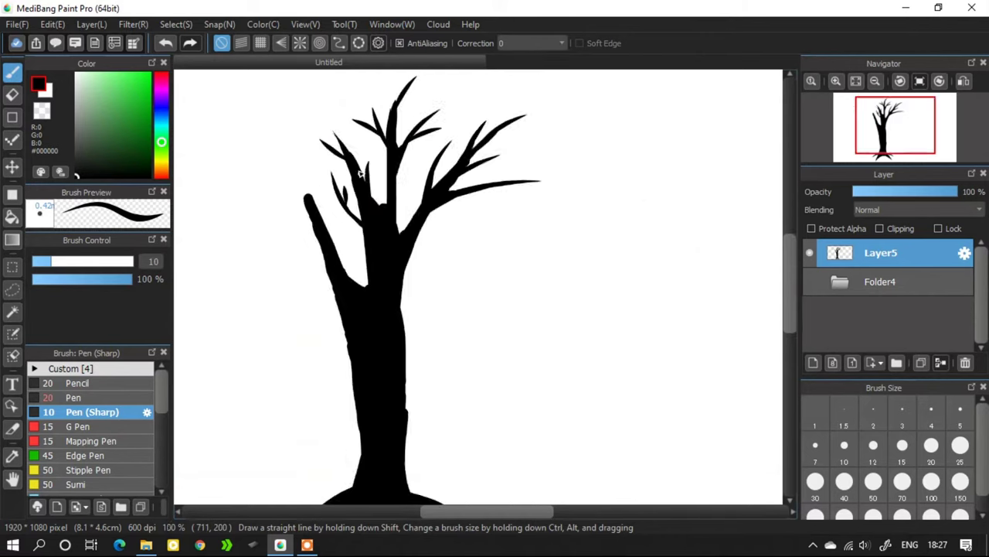
Step: Add pointed twigs to the tip and both sides of the first tree's leftmost branch
scroll(359, 174, "down", 2)
scroll(340, 174, "up", 4)
left_click_drag(323, 227, 313, 139)
left_click_drag(379, 345, 381, 267)
left_click_drag(383, 322, 407, 291)
mouse_move(324, 233)
left_mouse_down()
mouse_move(359, 150)
mouse_move(345, 189)
mouse_move(217, 190)
left_mouse_up()
left_click(166, 43)
left_click(167, 44)
mouse_move(287, 224)
left_mouse_down()
mouse_move(255, 169)
mouse_move(228, 235)
left_mouse_up()
left_click_drag(244, 302, 349, 335)
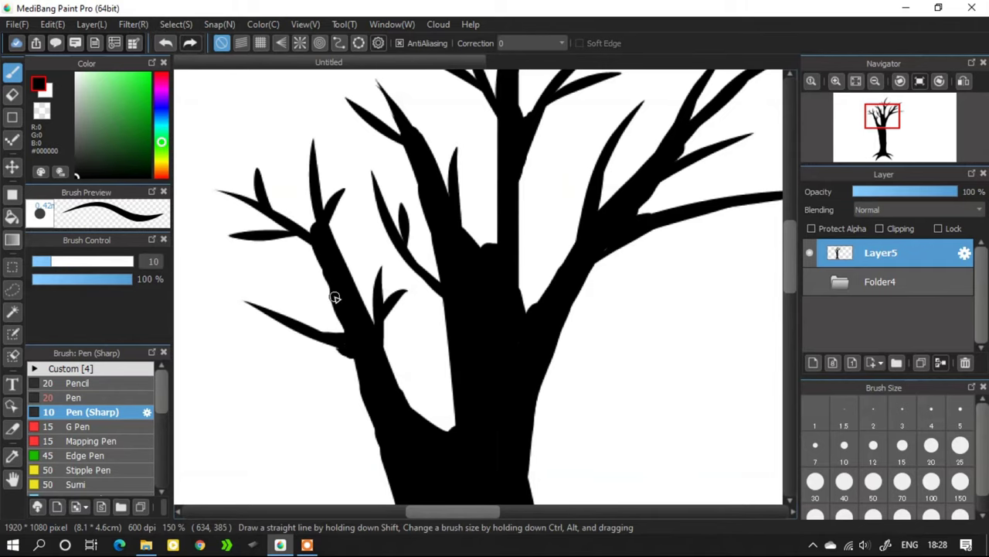
Step: Draw a forked, pointed twig on the left side of the trunk, below the leftmost branch
scroll(321, 190, "down", 3)
scroll(314, 289, "up", 2)
left_click_drag(303, 235, 394, 328)
left_click_drag(337, 226, 358, 291)
left_click(166, 43)
left_click(166, 43)
left_click_drag(338, 241, 386, 309)
left_click_drag(376, 301, 391, 320)
scroll(376, 232, "down", 4)
scroll(457, 215, "up", 1)
scroll(365, 259, "down", 1)
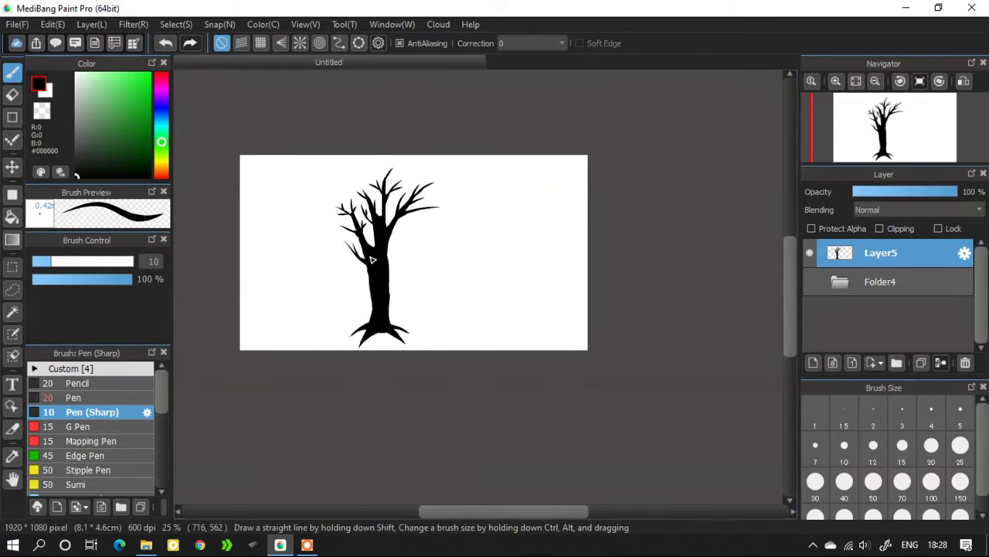
scroll(372, 259, "up", 1)
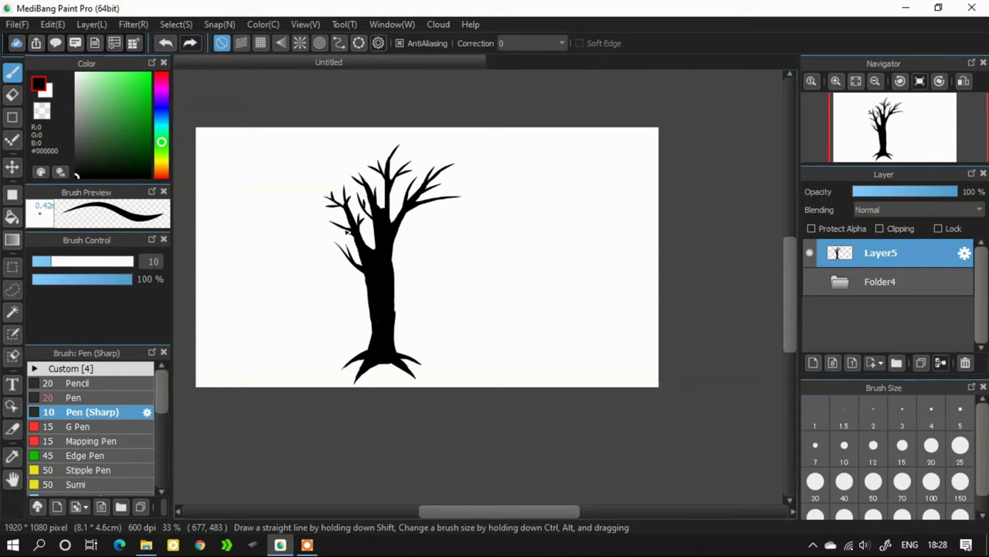
Step: Draw a straight vertical line for a second trunk to the right of the tree, using grid snapping and the Pen brush at size 20
left_click(12, 166)
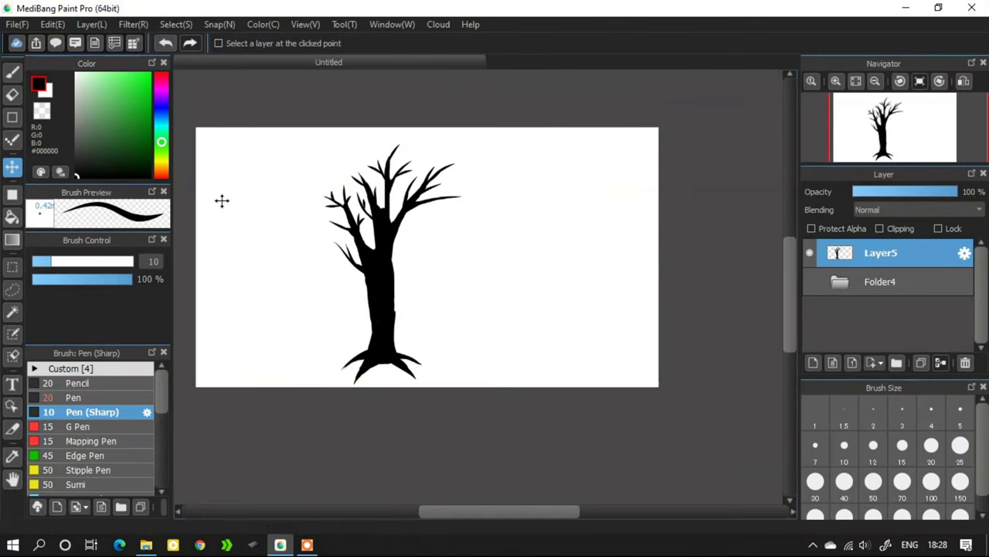
left_click(11, 70)
left_click(261, 43)
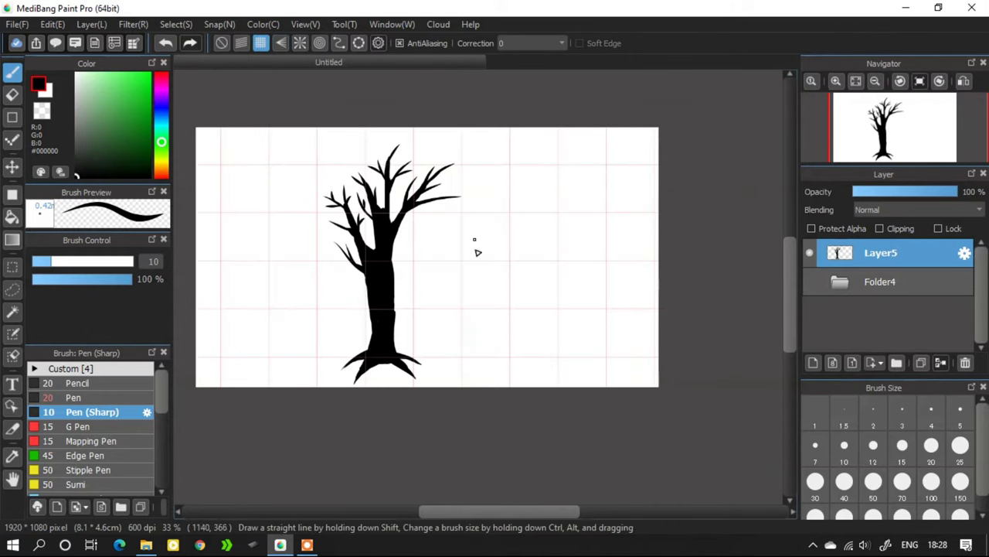
left_click(74, 396)
left_click_drag(496, 249, 496, 350)
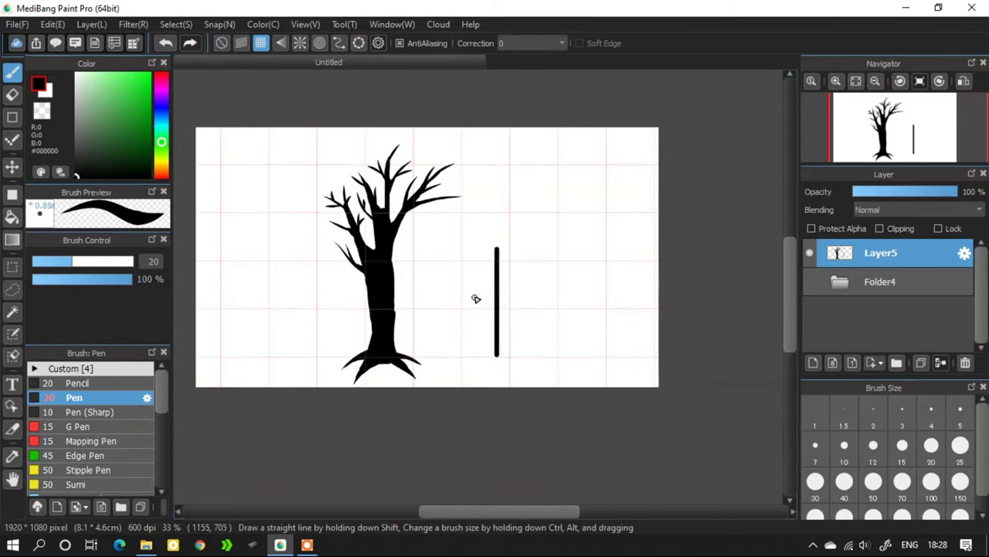
Step: With snapping off, add a curved right branch to the second trunk and thicken the trunk down to a flared base
scroll(521, 310, "up", 2)
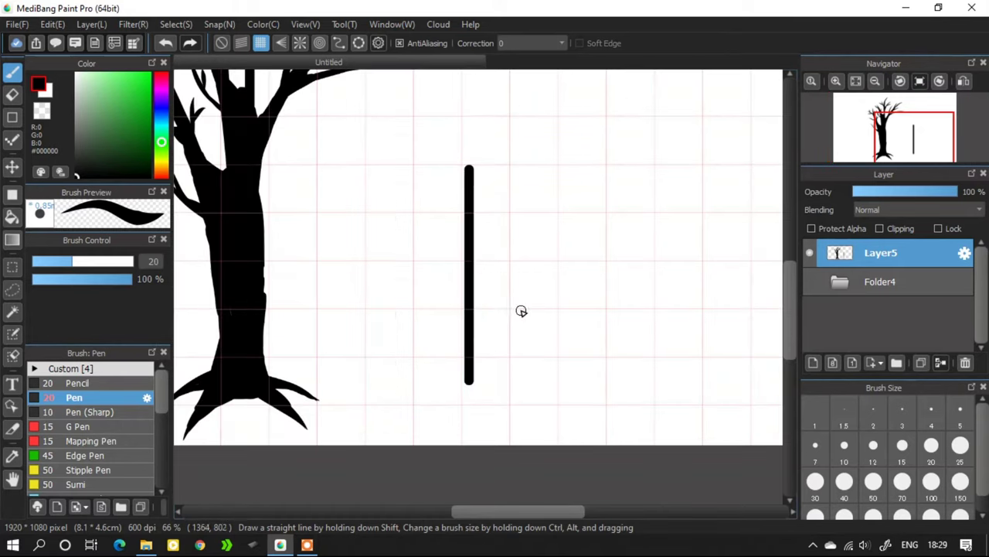
left_click(221, 43)
left_click_drag(470, 255, 534, 160)
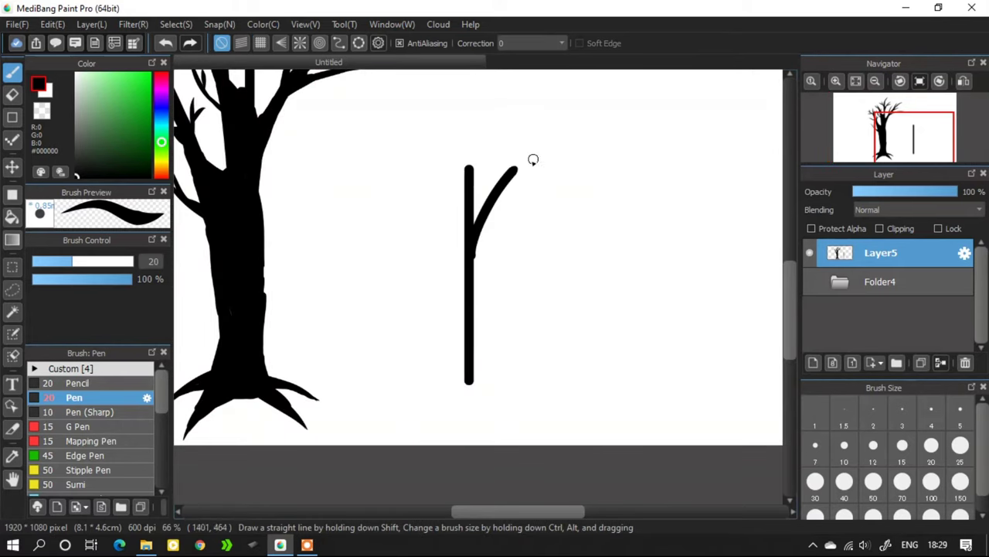
left_click_drag(469, 285, 486, 218)
left_click_drag(514, 173, 477, 330)
mouse_move(464, 282)
left_mouse_down()
mouse_move(452, 218)
mouse_move(456, 344)
mouse_move(446, 380)
mouse_move(477, 376)
left_mouse_up()
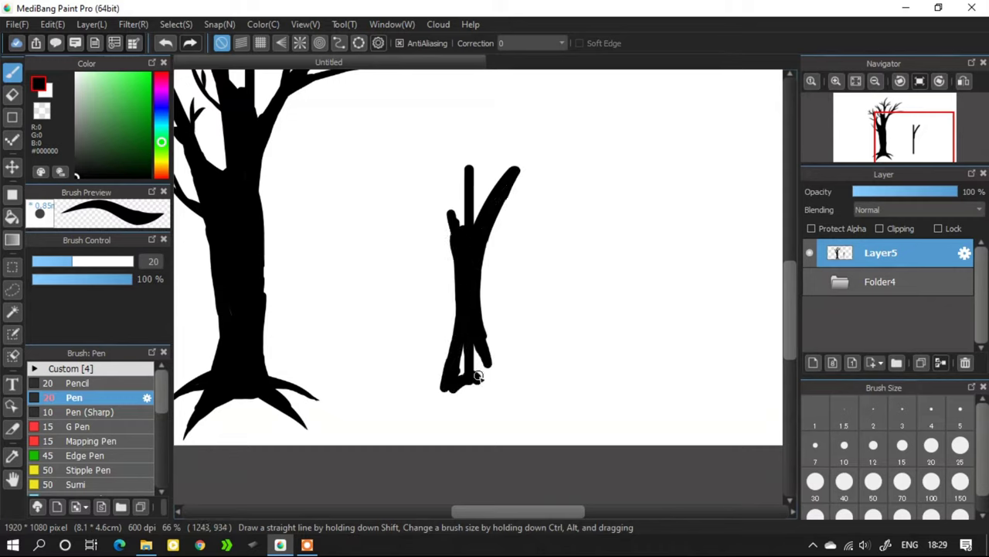
mouse_move(449, 108)
left_mouse_down()
mouse_move(449, 185)
mouse_move(461, 192)
mouse_move(460, 338)
mouse_move(451, 337)
left_mouse_up()
Step: Shape pointed roots at the base of the second tree with the Pen (Sharp) brush at size 10
left_click(132, 412)
scroll(445, 399, "up", 2)
mouse_move(400, 442)
left_mouse_down()
mouse_move(435, 385)
mouse_move(466, 379)
left_mouse_up()
mouse_move(422, 413)
left_mouse_down()
mouse_move(466, 378)
mouse_move(495, 378)
mouse_move(497, 388)
left_mouse_up()
mouse_move(537, 448)
left_mouse_down()
mouse_move(499, 393)
mouse_move(507, 372)
left_mouse_up()
mouse_move(529, 424)
left_mouse_down()
mouse_move(517, 368)
mouse_move(548, 374)
left_mouse_up()
left_click_drag(532, 252, 558, 368)
left_click_drag(555, 331, 628, 421)
mouse_move(538, 316)
left_mouse_down()
mouse_move(523, 389)
mouse_move(559, 377)
left_mouse_up()
Step: Draw pointed twigs from the tip and upper side of the second tree's right branch
scroll(536, 343, "down", 4)
scroll(473, 259, "up", 4)
scroll(481, 263, "down", 2)
scroll(456, 283, "up", 2)
scroll(453, 287, "down", 2)
scroll(453, 319, "up", 1)
left_click_drag(476, 293, 572, 232)
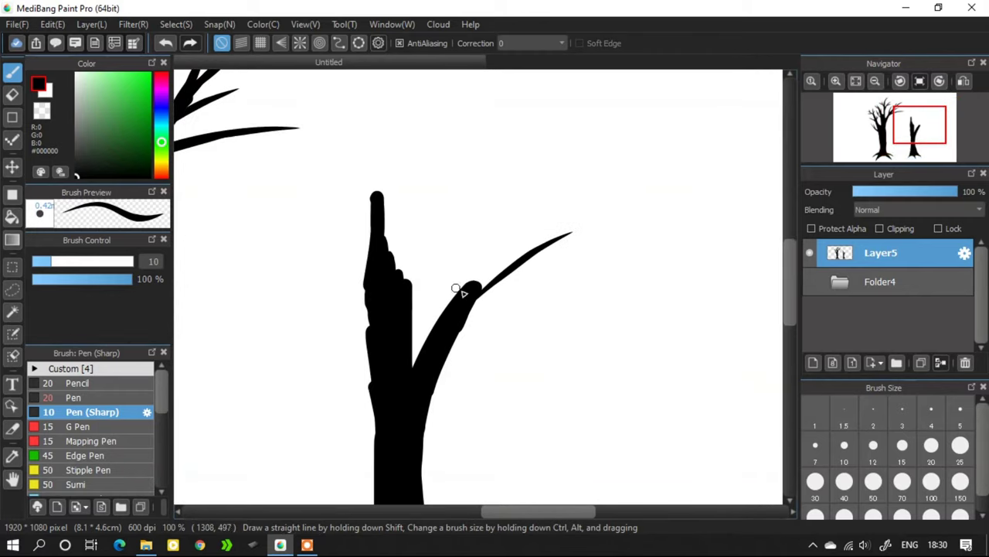
left_click_drag(474, 290, 560, 192)
left_click_drag(450, 352, 521, 266)
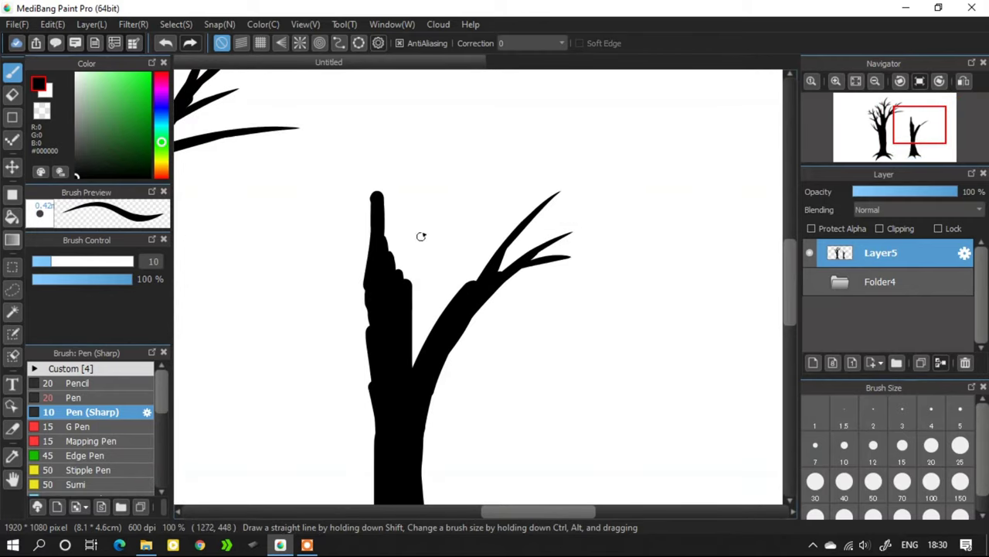
left_click_drag(463, 295, 495, 162)
mouse_move(471, 231)
left_mouse_down()
mouse_move(477, 285)
mouse_move(540, 177)
mouse_move(510, 185)
left_mouse_up()
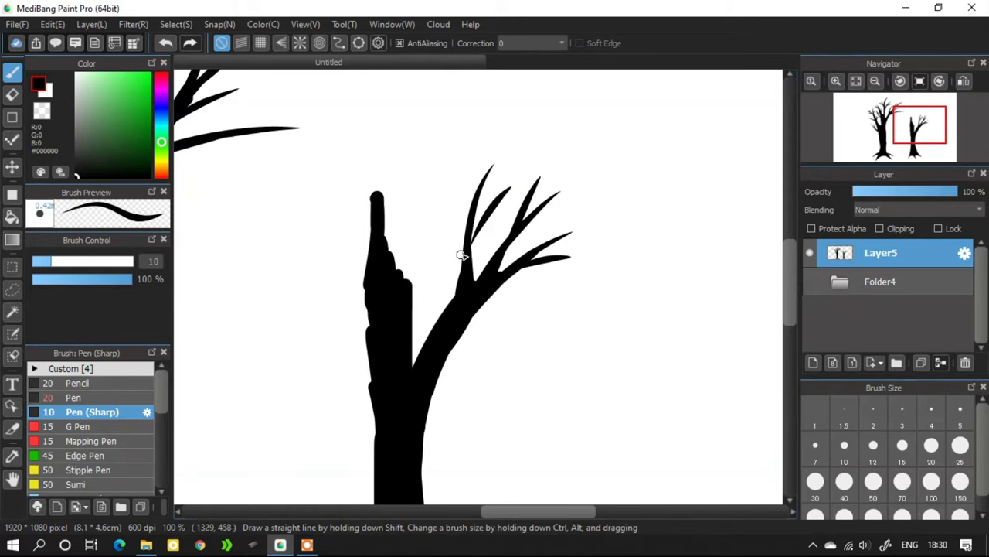
Step: Draw pointed twigs at the top of the second tree's main stem and a forked twig on its left side
left_click_drag(461, 255, 495, 282)
left_click_drag(404, 322, 424, 279)
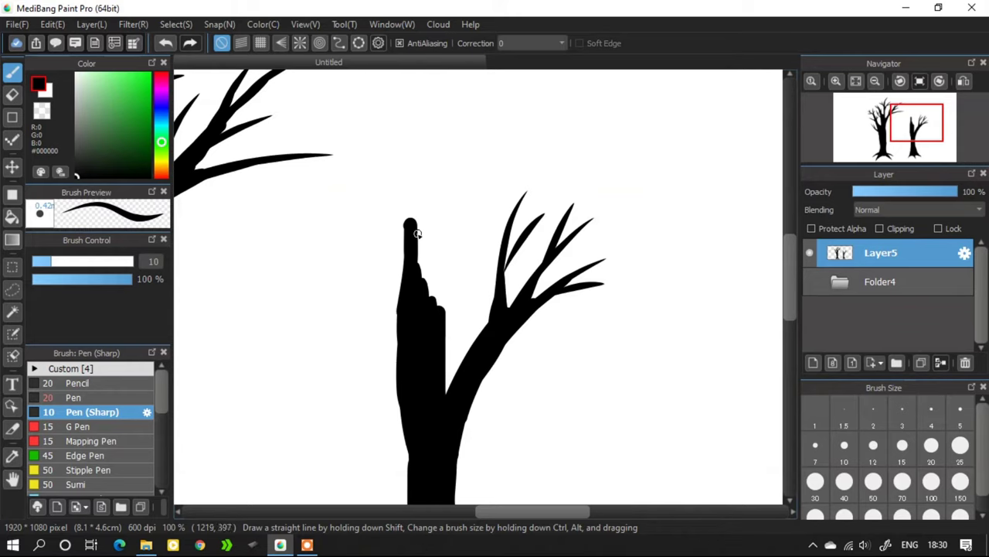
left_click_drag(408, 220, 407, 116)
left_click_drag(398, 344, 346, 254)
left_click_drag(380, 323, 369, 253)
mouse_move(374, 161)
left_mouse_down()
mouse_move(408, 220)
mouse_move(458, 144)
left_mouse_up()
left_click_drag(402, 182, 418, 118)
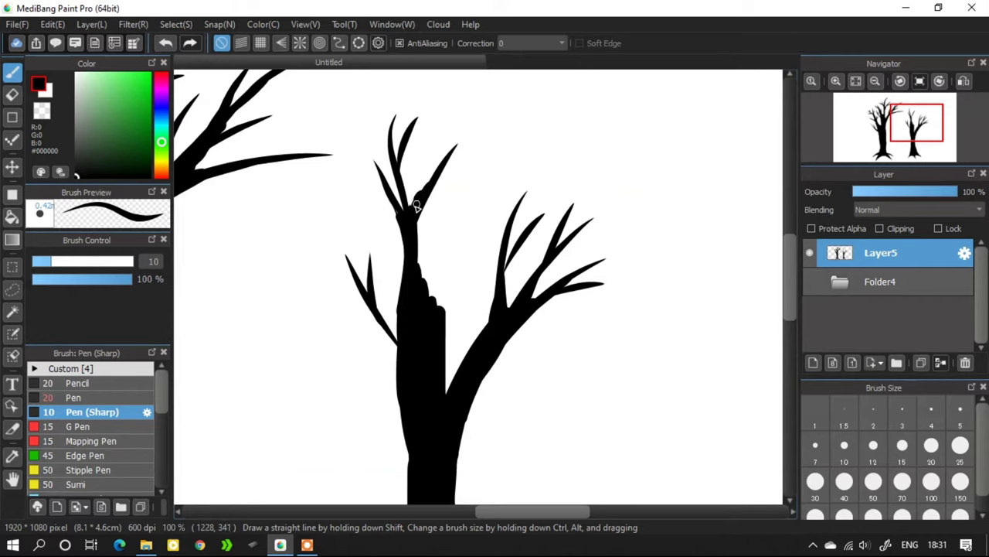
left_click_drag(415, 209, 482, 118)
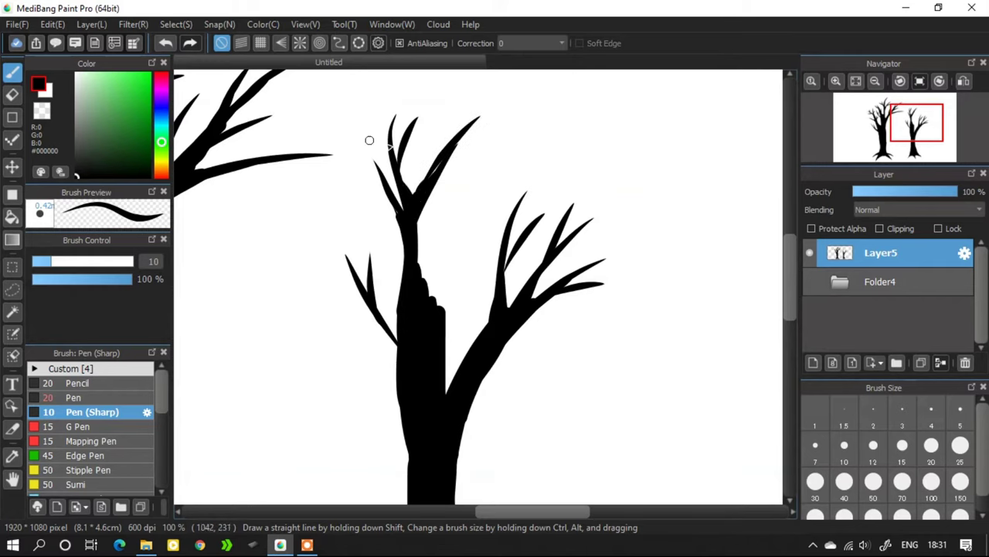
Step: Draw a long curved twig between the second tree's main stem and right branch, and fill its base into the trunk
left_click_drag(438, 307, 492, 182)
left_click_drag(445, 334, 470, 235)
left_click_drag(456, 265, 443, 330)
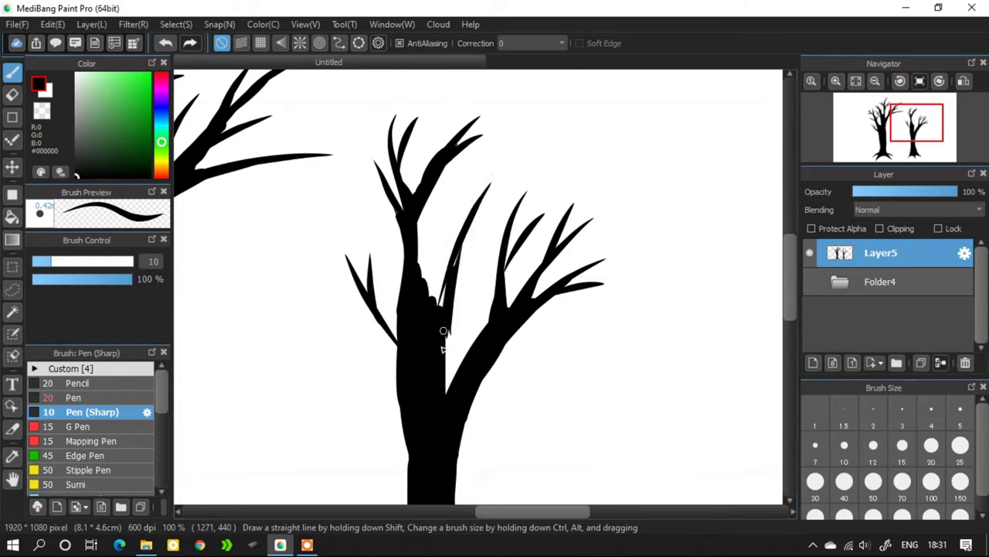
left_click_drag(459, 252, 456, 377)
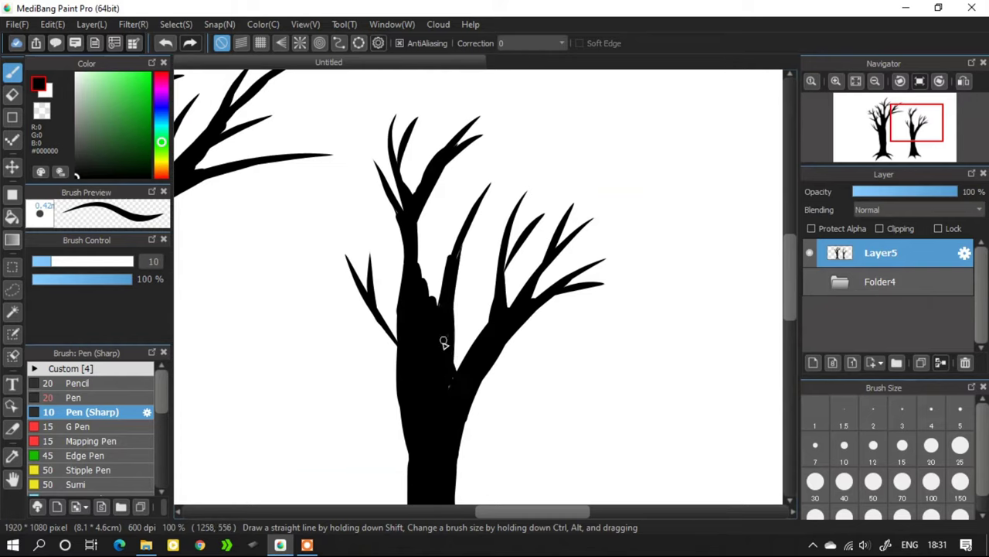
Step: Add smaller pointed twigs on the right side of the second tree's main stem, undoing the stray stroke across it
left_click_drag(432, 236, 467, 186)
left_click_drag(441, 226, 422, 342)
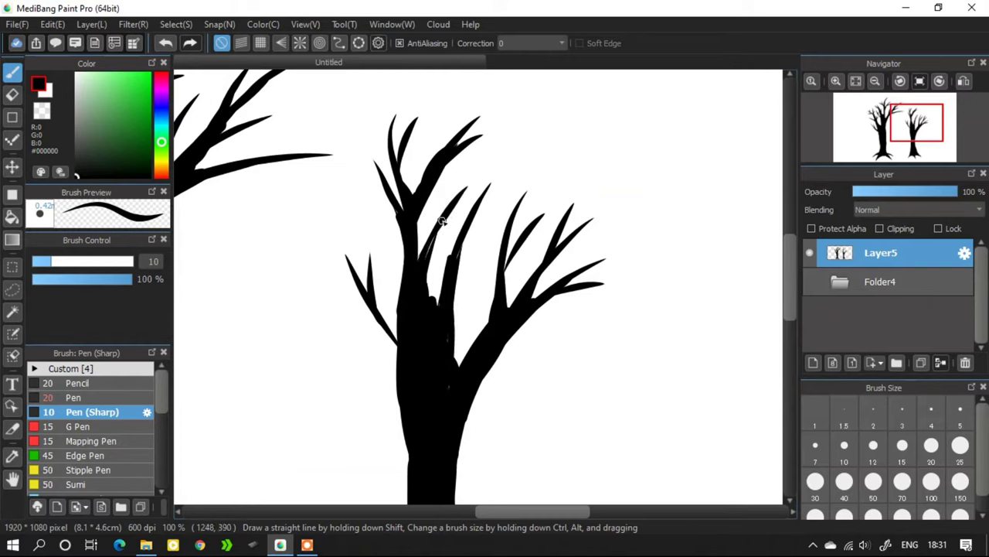
key("ctrl+z")
left_click_drag(433, 222, 334, 243)
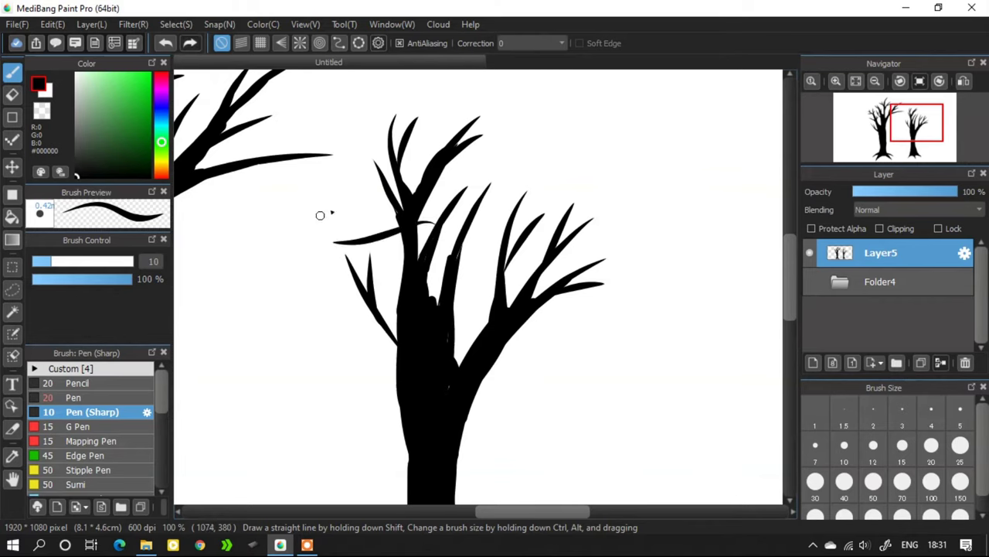
left_click(165, 44)
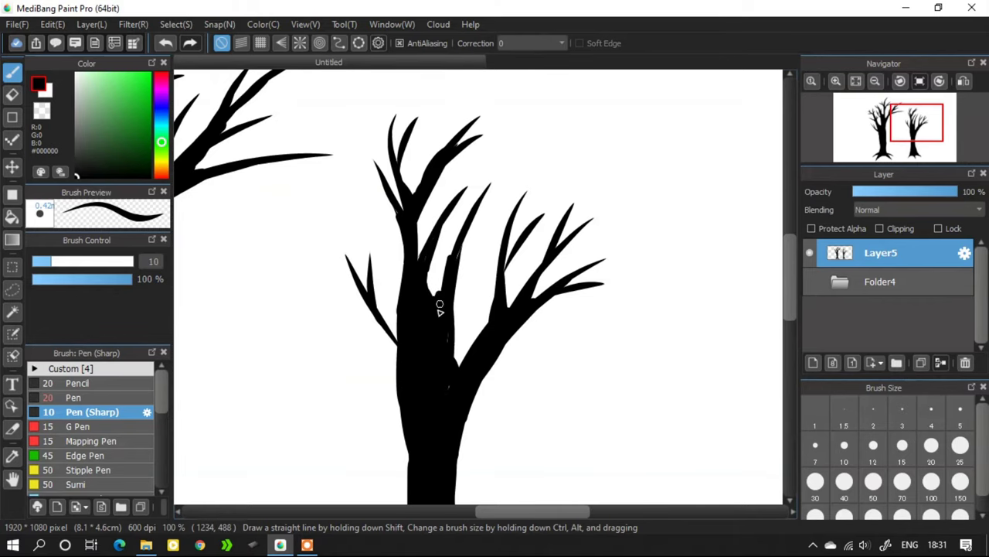
left_click_drag(434, 294, 492, 217)
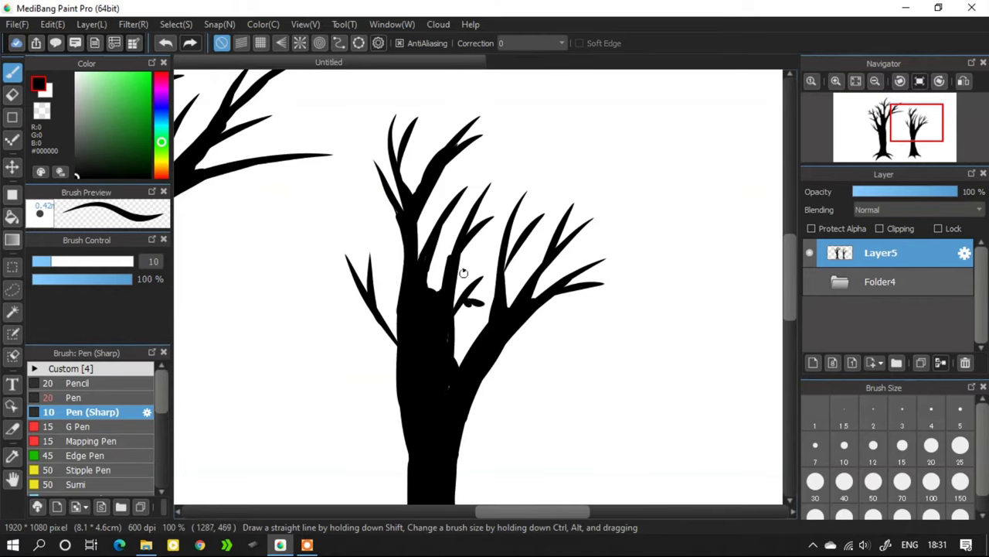
Step: Add a forked, pointed twig low on the left side of the second tree's trunk
scroll(448, 227, "down", 4)
scroll(424, 232, "up", 3)
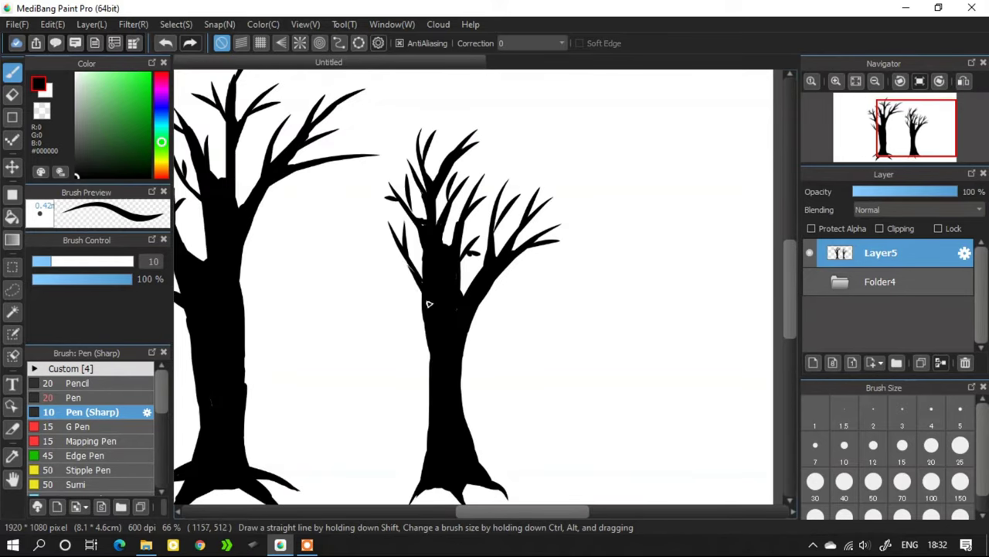
left_click_drag(423, 325, 385, 269)
left_click_drag(417, 308, 390, 224)
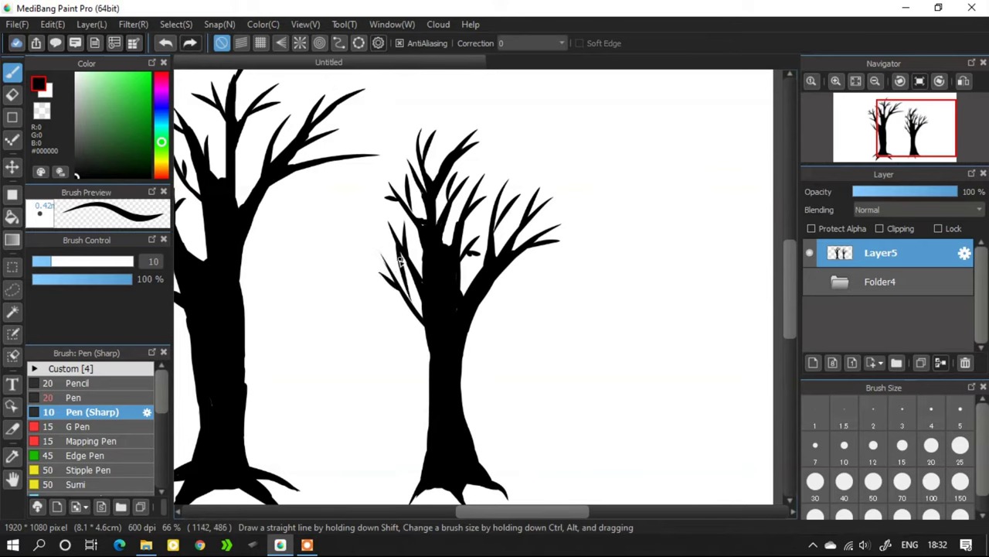
Step: Outline the first tree with a Polygon selection
scroll(467, 176, "down", 3)
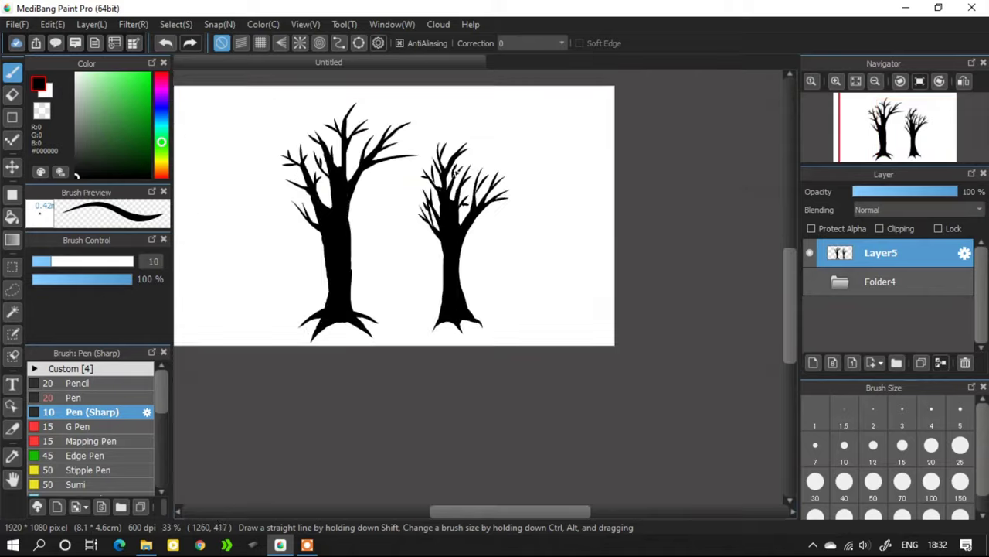
scroll(322, 148, "up", 2)
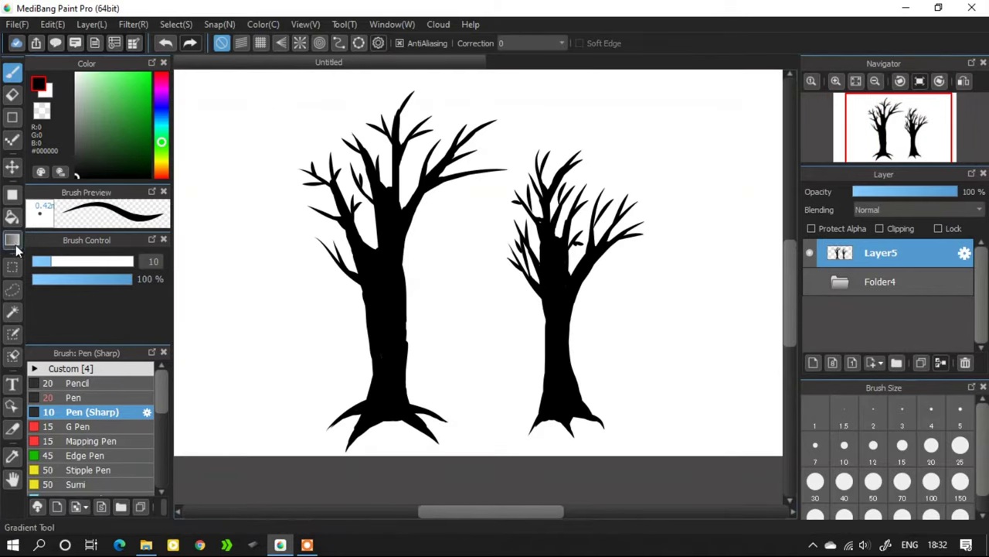
left_click(12, 266)
left_click(250, 43)
left_click(258, 83)
left_click(255, 96)
left_click(433, 79)
left_click(531, 92)
left_click(512, 179)
left_click(479, 235)
left_click(478, 455)
left_click(284, 449)
double_click(269, 123)
Step: Copy the selected tree, paste it as a new layer, and move the copy to the left of the original
left_click(52, 24)
left_click(98, 102)
left_click(52, 25)
left_click(92, 122)
left_click(12, 167)
left_click_drag(386, 258, 189, 246)
scroll(341, 241, "down", 2)
scroll(341, 242, "up", 1)
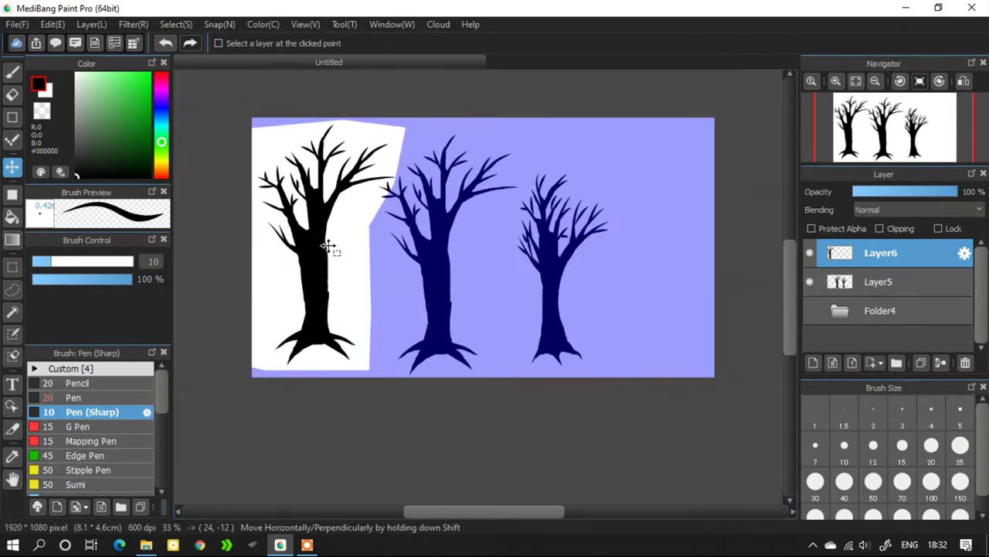
Step: Clear the current selection and outline the smaller second tree with a Polygon selection
key("m")
key("ctrl+d")
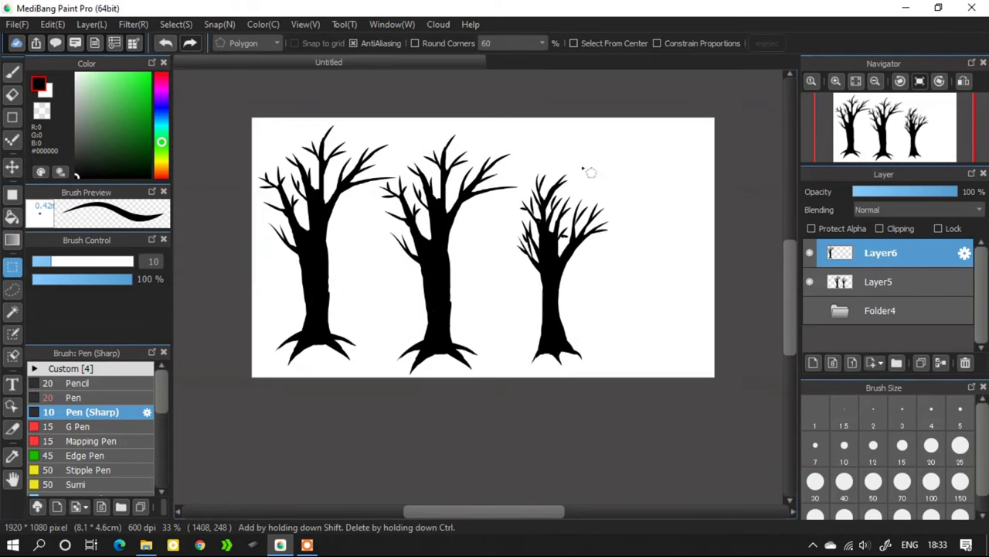
left_click(499, 326)
left_click(532, 376)
left_click(607, 372)
left_click(633, 307)
left_click(632, 189)
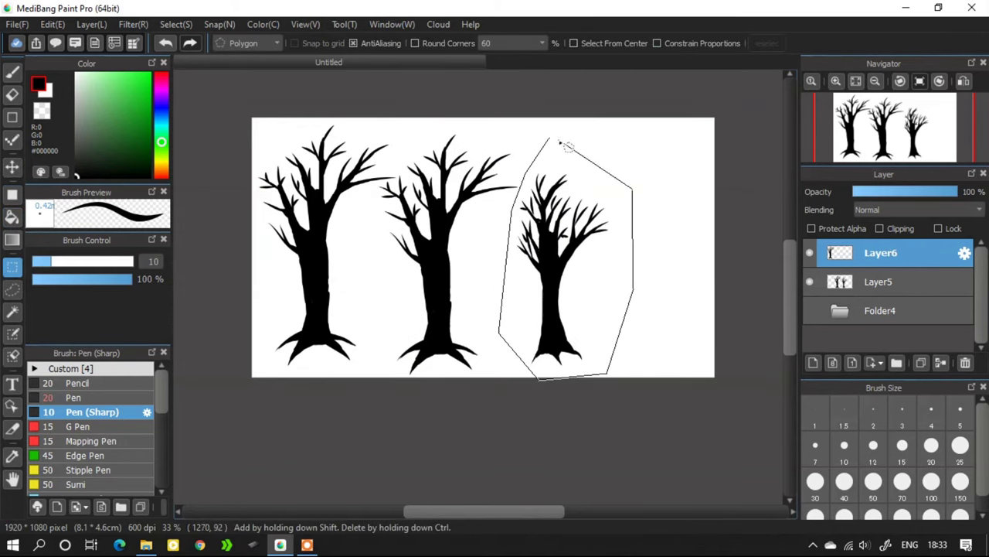
left_click(549, 137)
left_click(52, 24)
left_click(102, 127)
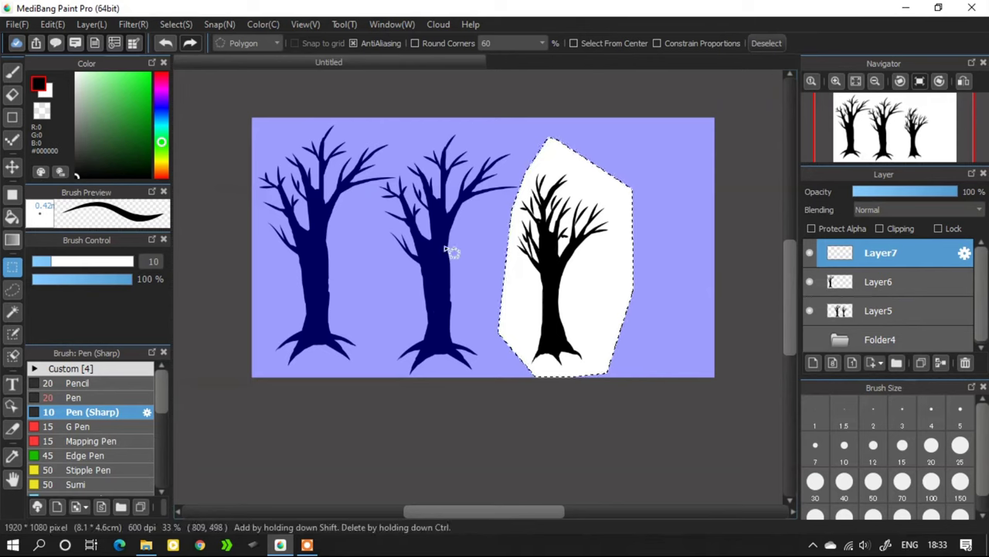
left_click(12, 167)
left_click_drag(583, 287, 679, 284)
left_click(166, 44)
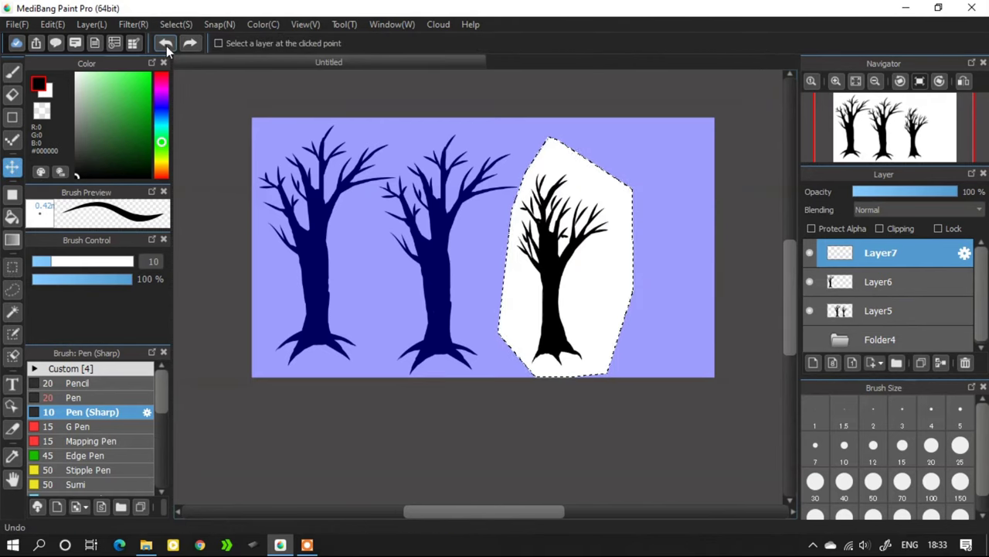
left_click(166, 44)
left_click(167, 44)
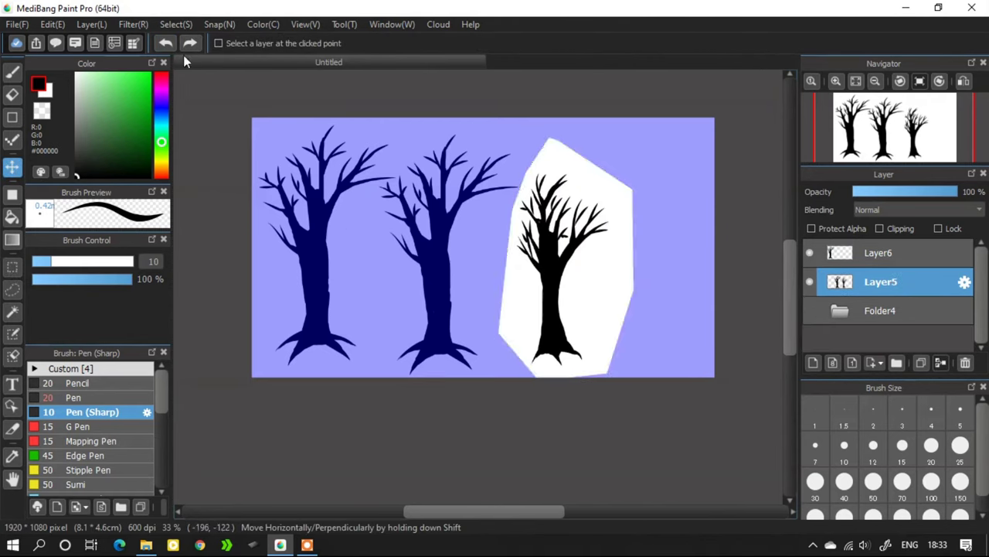
Step: Duplicate the small tree from Layer5 onto a new layer, place the copy to its right, and flip it horizontally
left_click(52, 24)
left_click(99, 118)
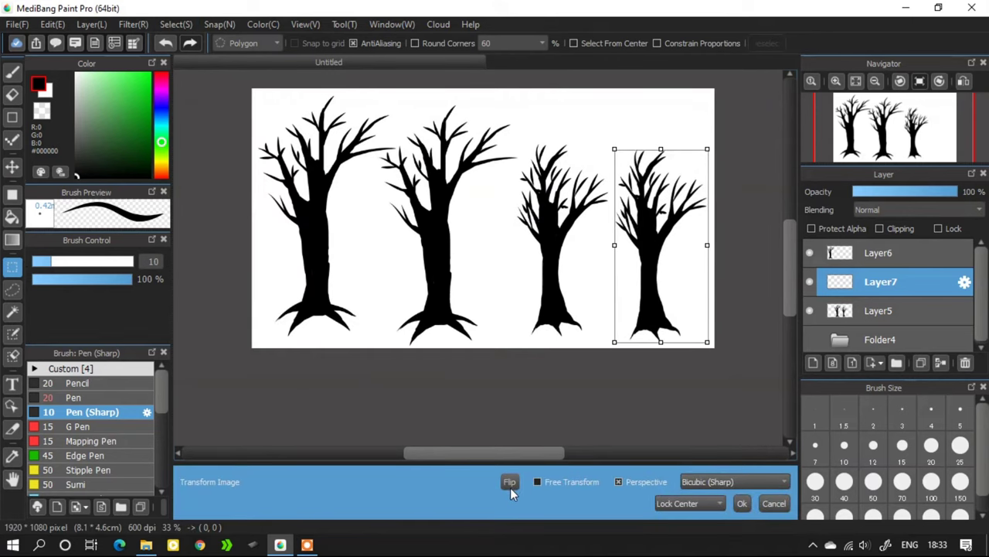
left_click(510, 487)
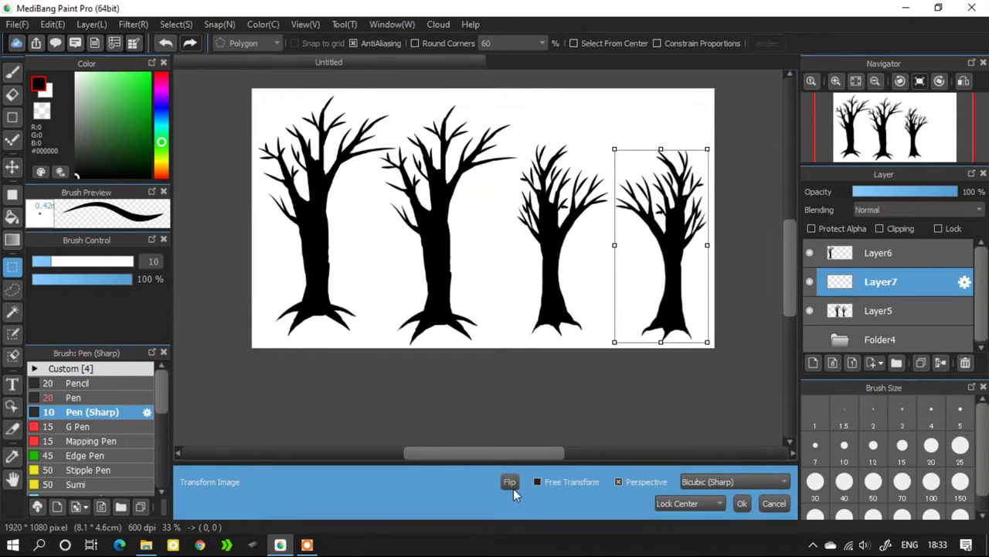
left_click(741, 502)
Step: Flip the leftmost tree on Layer6 horizontally, shrink it slightly, and stand it to the left of the large tree
left_click(873, 254)
left_click(177, 24)
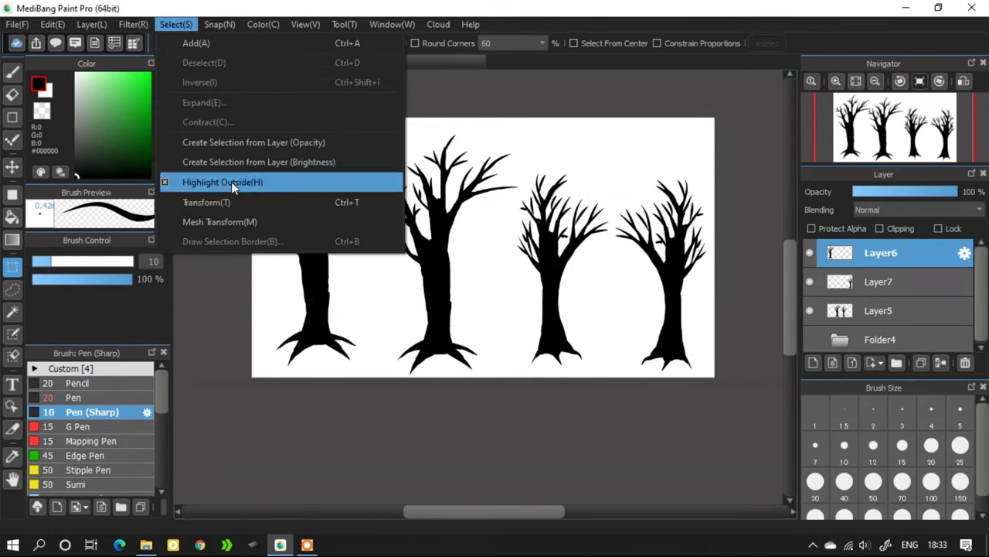
left_click(217, 201)
left_click(510, 484)
left_click_drag(387, 243, 500, 255)
left_click_drag(414, 96, 436, 130)
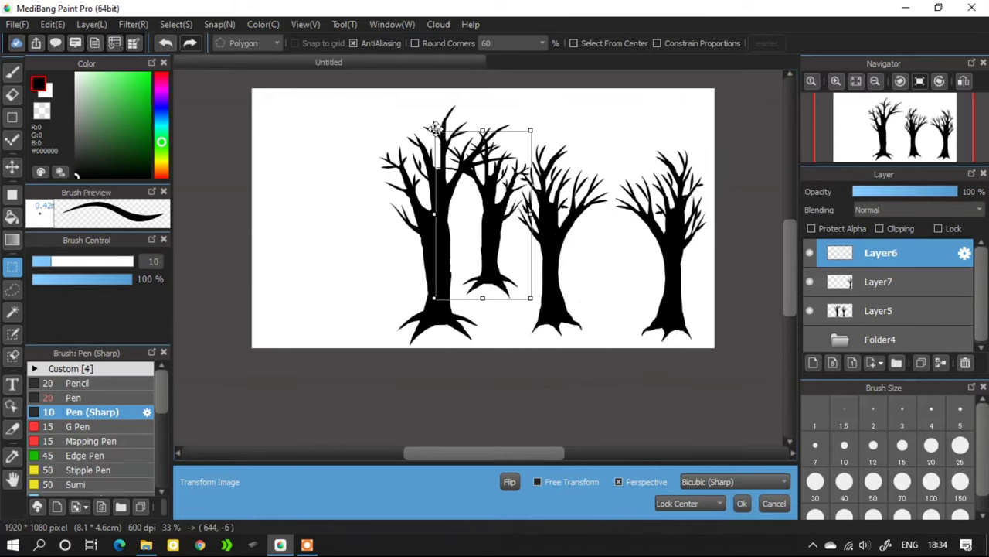
left_click(162, 51)
left_click(507, 282)
left_click_drag(510, 269, 377, 341)
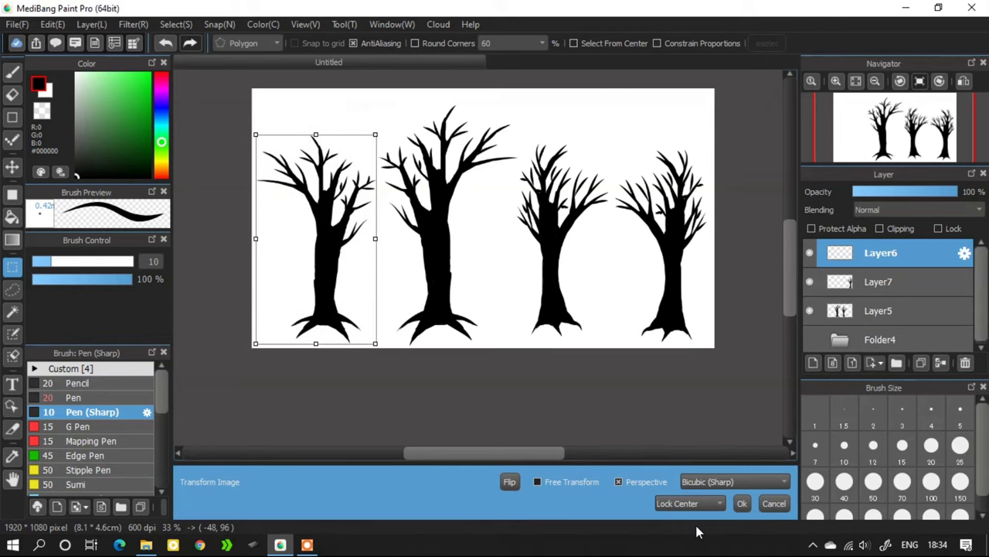
left_click(742, 503)
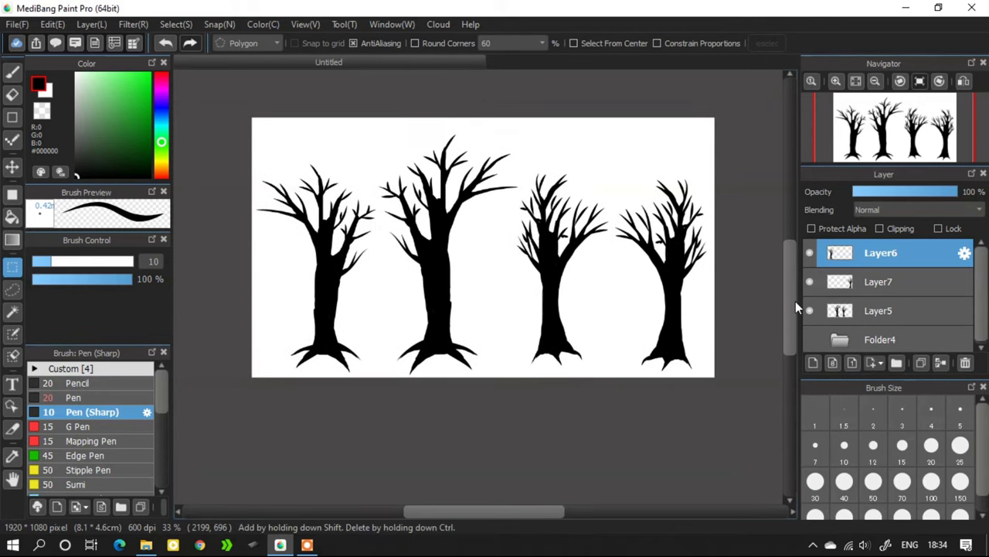
Step: Create a new layer folder and move Layer6, Layer7 and Layer5 into it
left_click(897, 363)
left_click(879, 314, "shift")
left_click(883, 284)
left_click(893, 338, "shift")
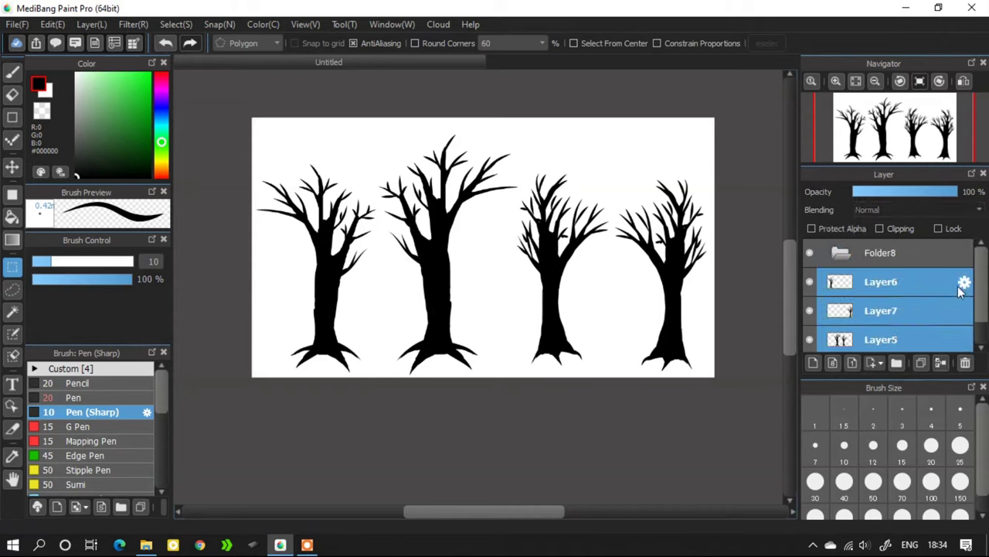
left_click(848, 255)
left_click(874, 283)
left_click(908, 331, "shift")
left_click_drag(907, 324, 891, 252)
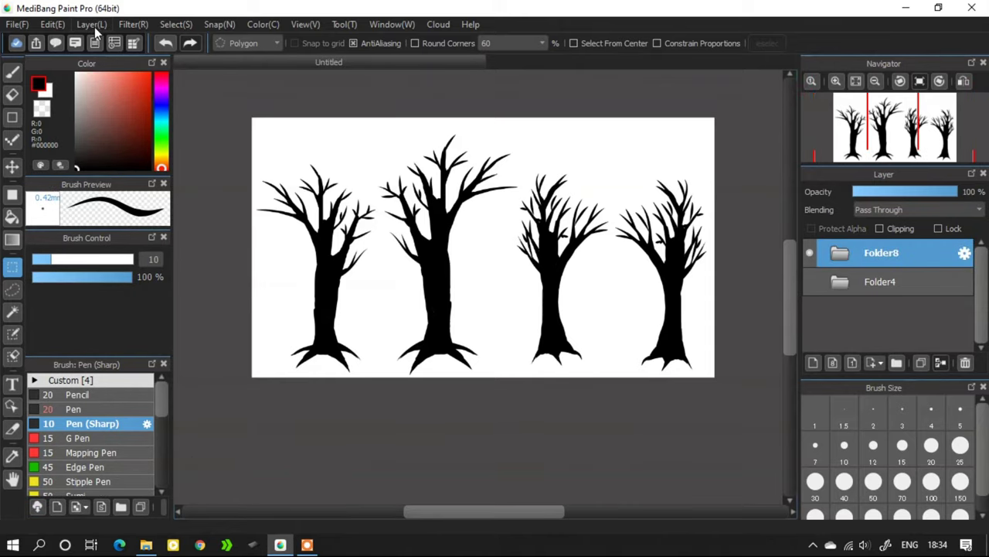
Step: Copy the Folder8 tree group, paste it as a new single layer, and hide the original folder
left_click(91, 24)
left_click(492, 223)
left_click(50, 27)
left_click(82, 102)
left_click(53, 26)
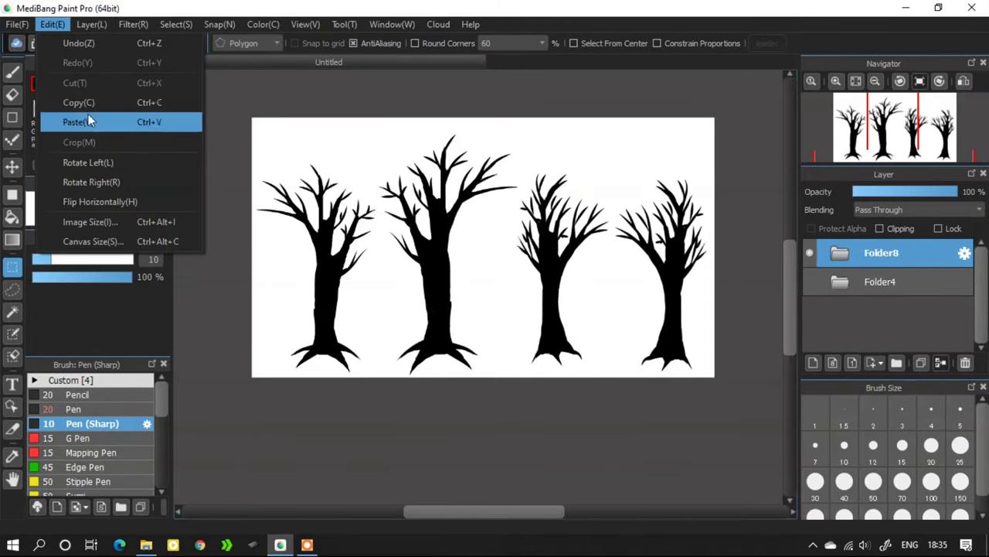
left_click(89, 123)
left_click(810, 282)
left_click(810, 256)
left_click(810, 256)
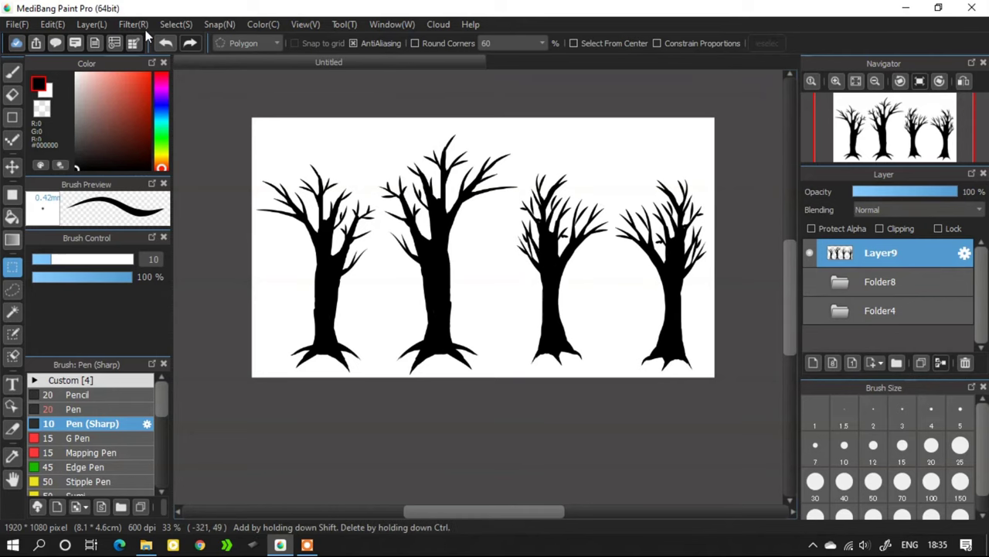
Step: Flip the trees on Layer9 horizontally, shrink them toward the middle of the canvas, and show Folder8 again
left_click(176, 24)
left_click(231, 176)
left_click(510, 482)
left_click(510, 481)
left_click(512, 483)
left_click_drag(263, 105, 398, 151)
left_click(742, 504)
left_click(809, 281)
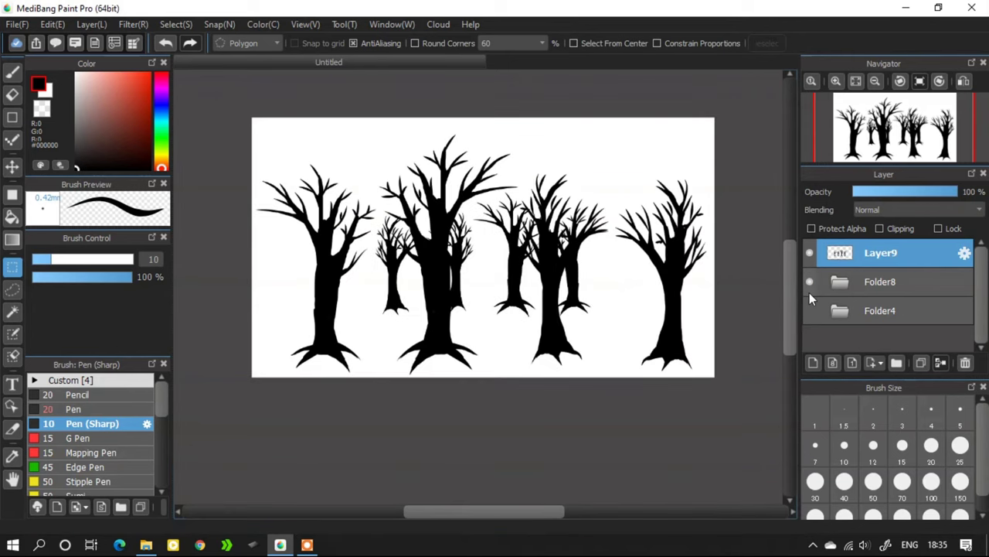
Step: Expand Folder8 and duplicate the tree on Layer6 onto a new layer
left_click(841, 281)
left_click(851, 314)
scroll(985, 313, "down", 1)
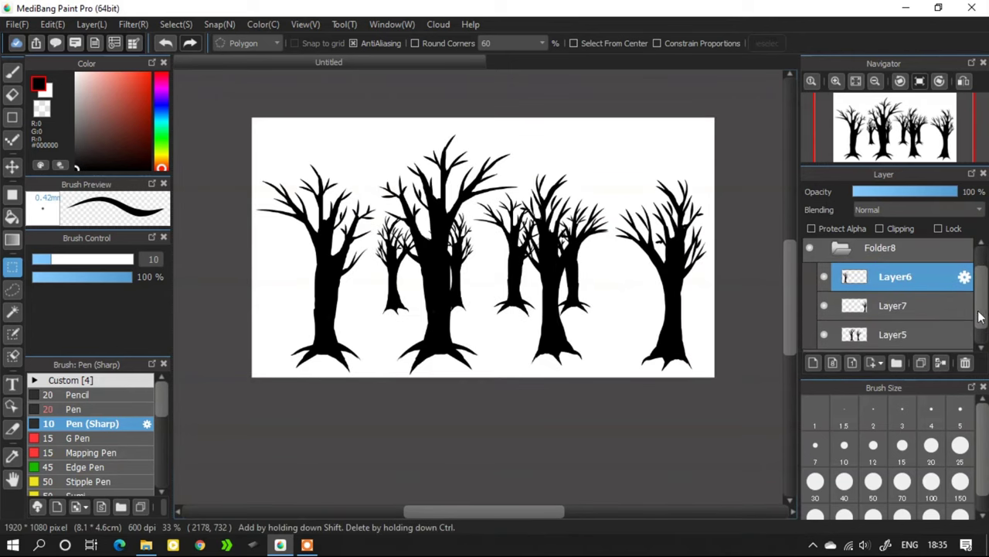
left_click(91, 25)
mouse_move(54, 26)
left_click(73, 103)
left_click(54, 26)
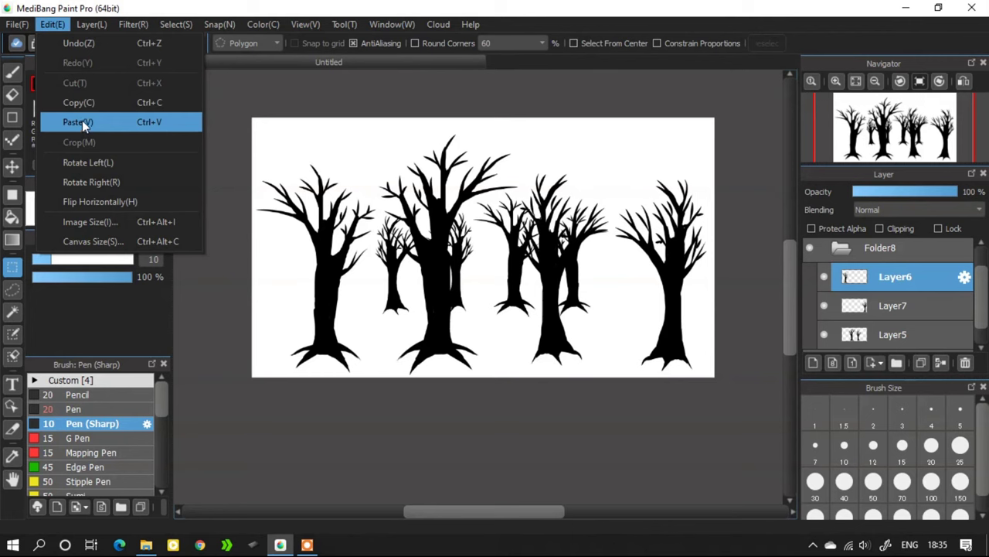
left_click(82, 122)
Step: Shrink the copied tree on Layer10 and place it between the two rightmost large trees
left_click(177, 24)
left_click(224, 201)
left_click_drag(293, 176, 568, 128)
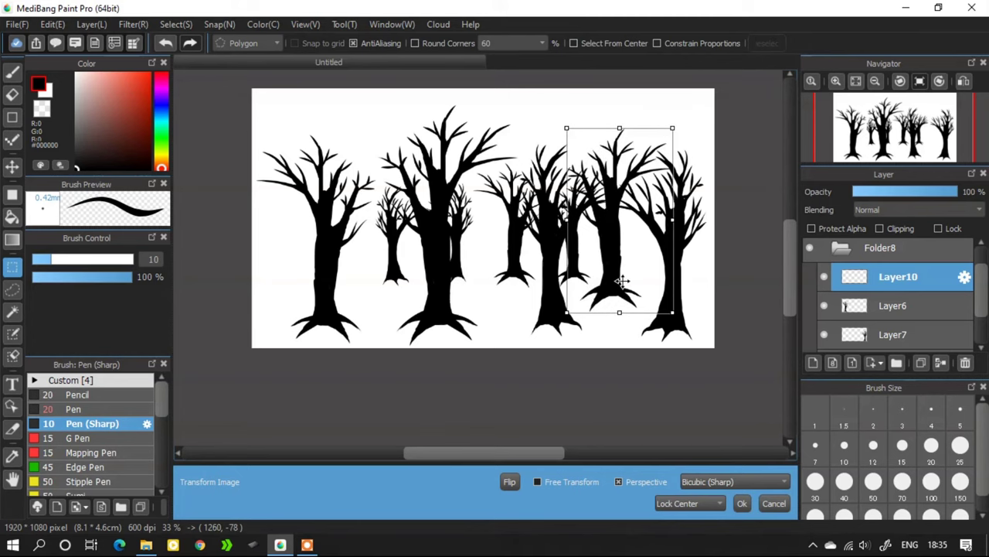
left_click(742, 504)
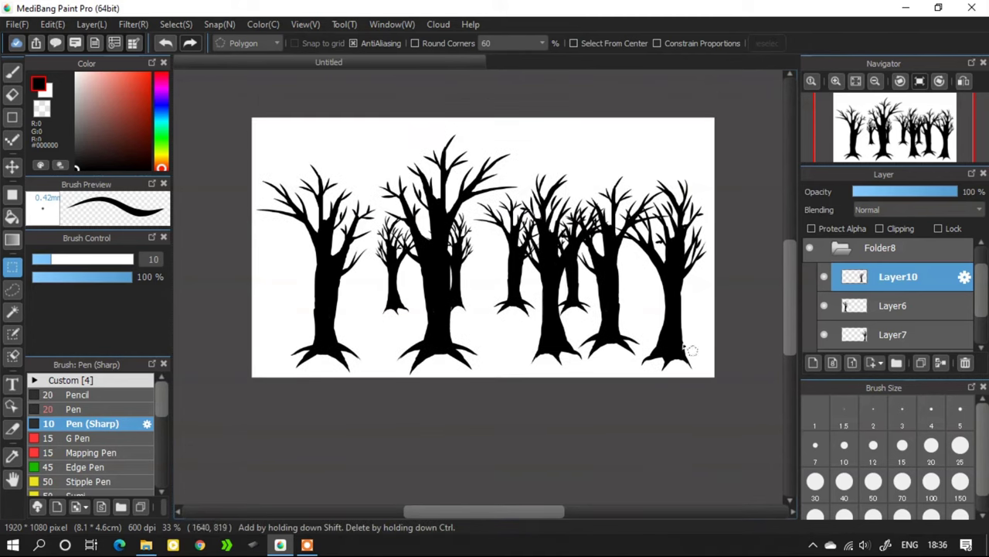
Step: Duplicate the Layer7 tree onto a new layer, shrink the copy between the two leftmost large trees, and collapse Folder8
left_click(866, 337)
left_click(52, 24)
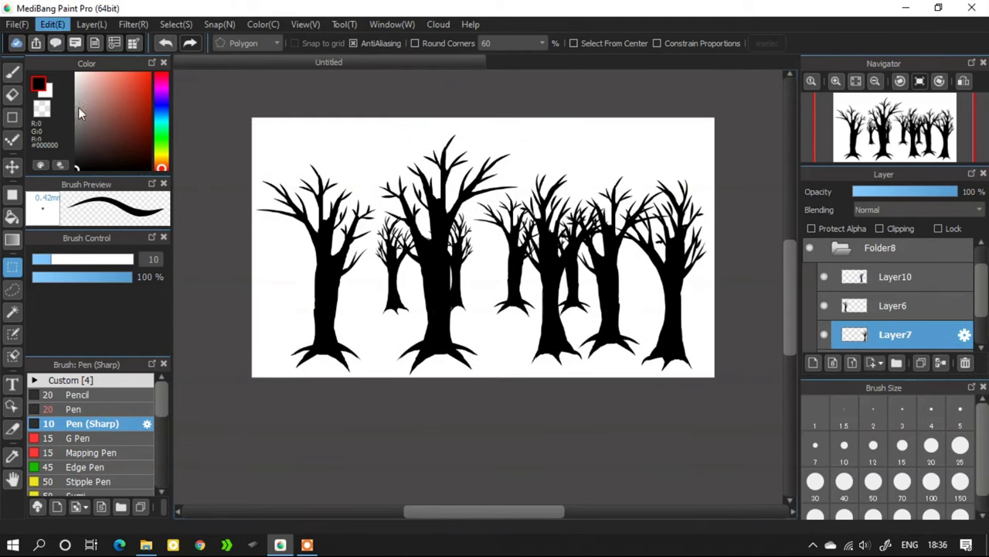
left_click(102, 126)
left_click(176, 24)
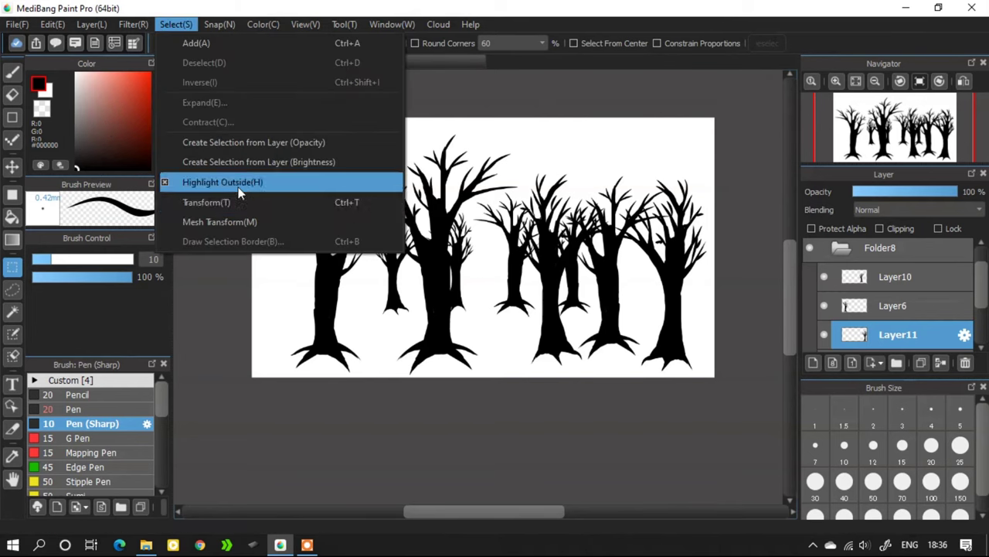
left_click(232, 200)
left_click_drag(673, 283, 391, 218)
left_click(742, 503)
left_click(841, 249)
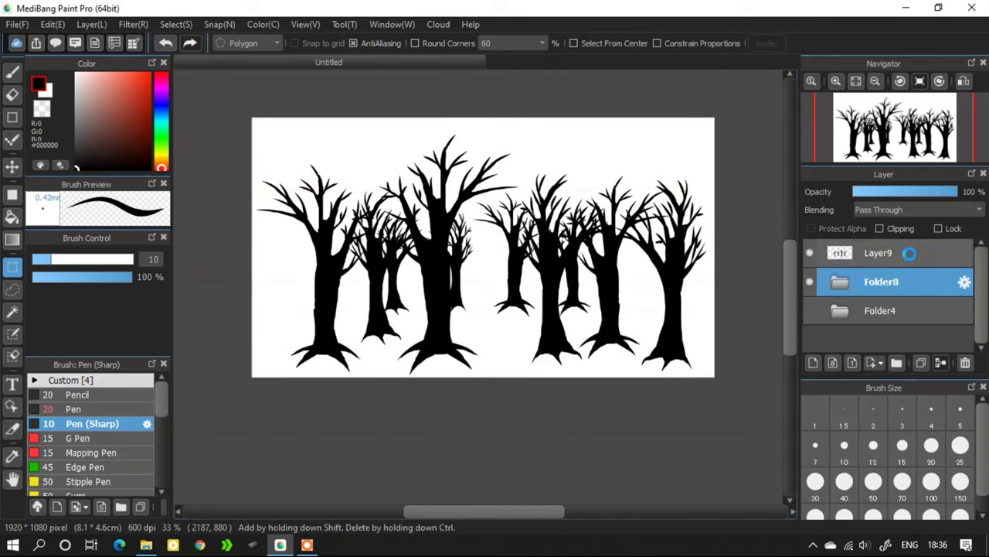